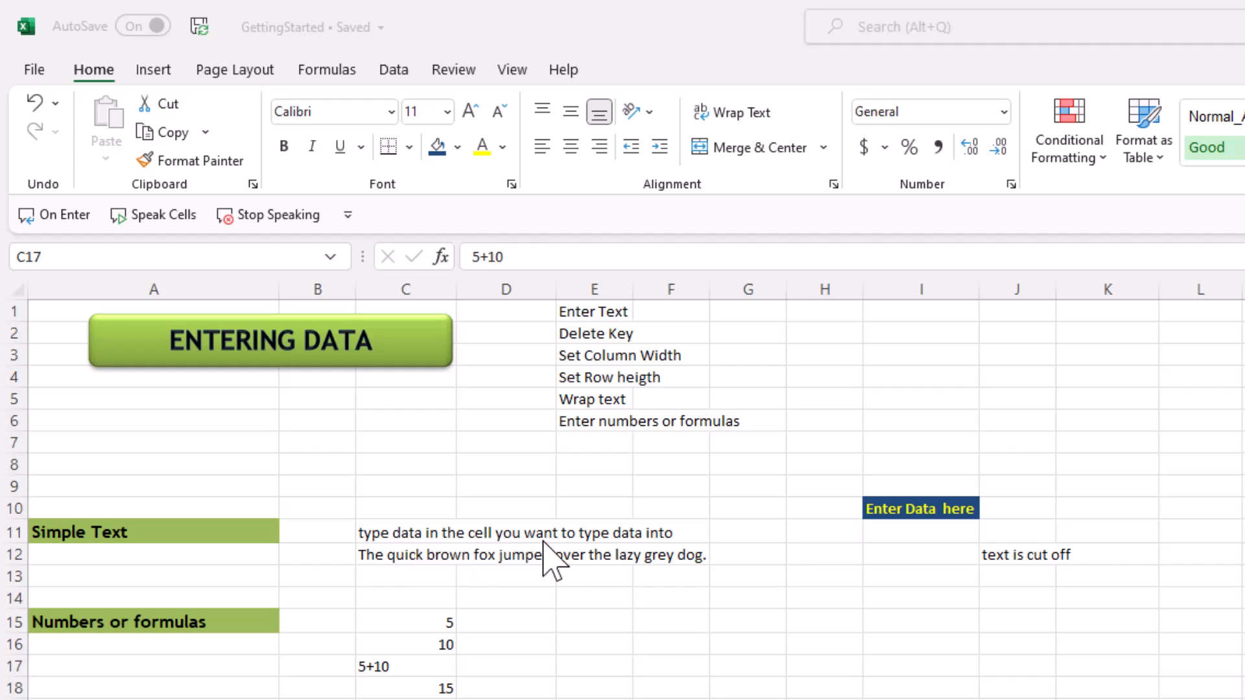
Enter "type data in the cell you want to type data into" in cell I11
left_click(926, 532)
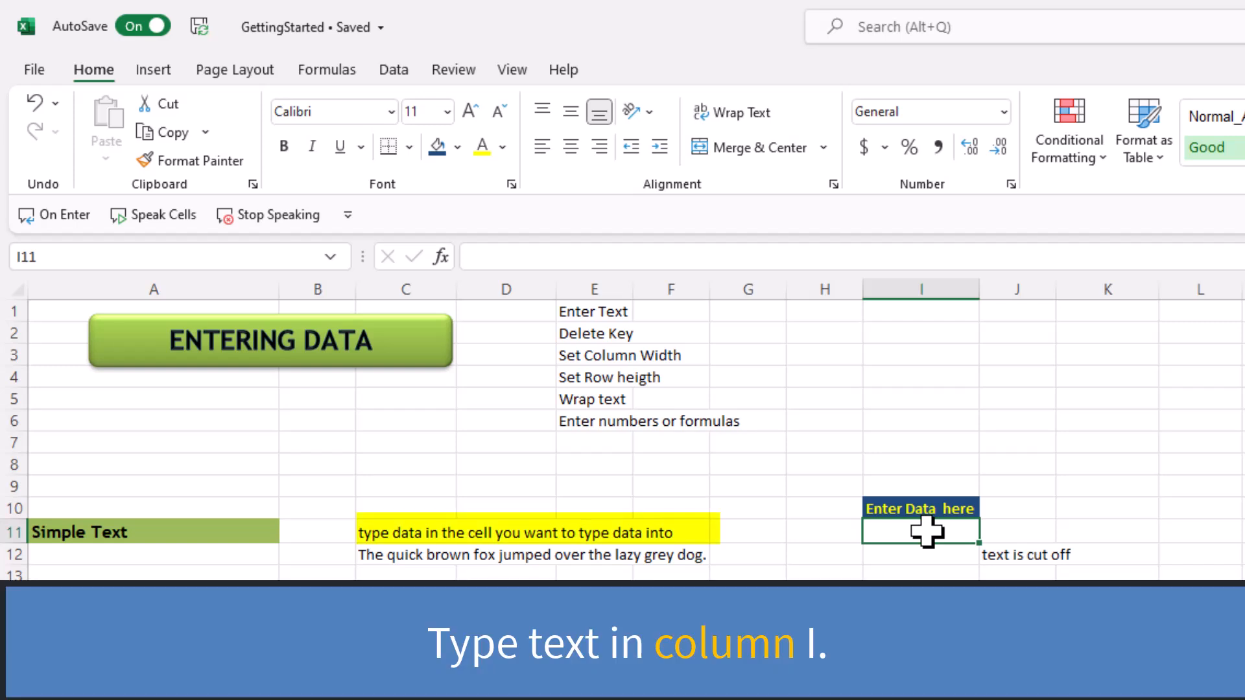
type("type data in the cell you want to type data into")
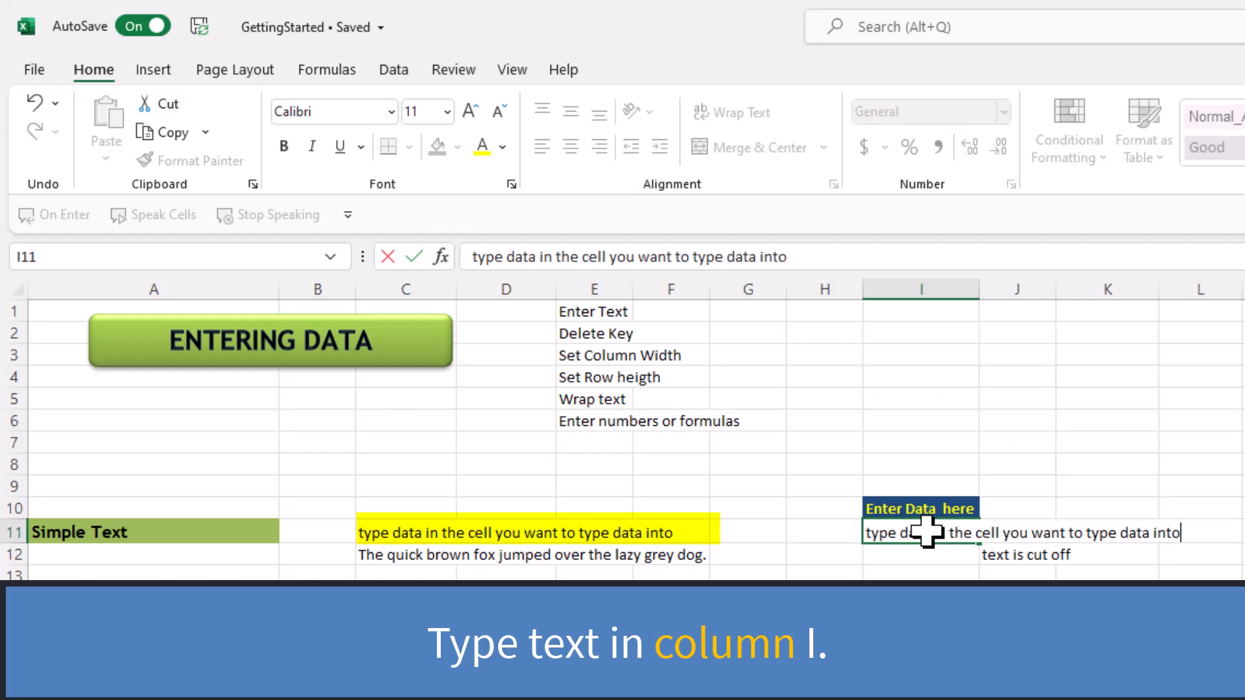
key("Return")
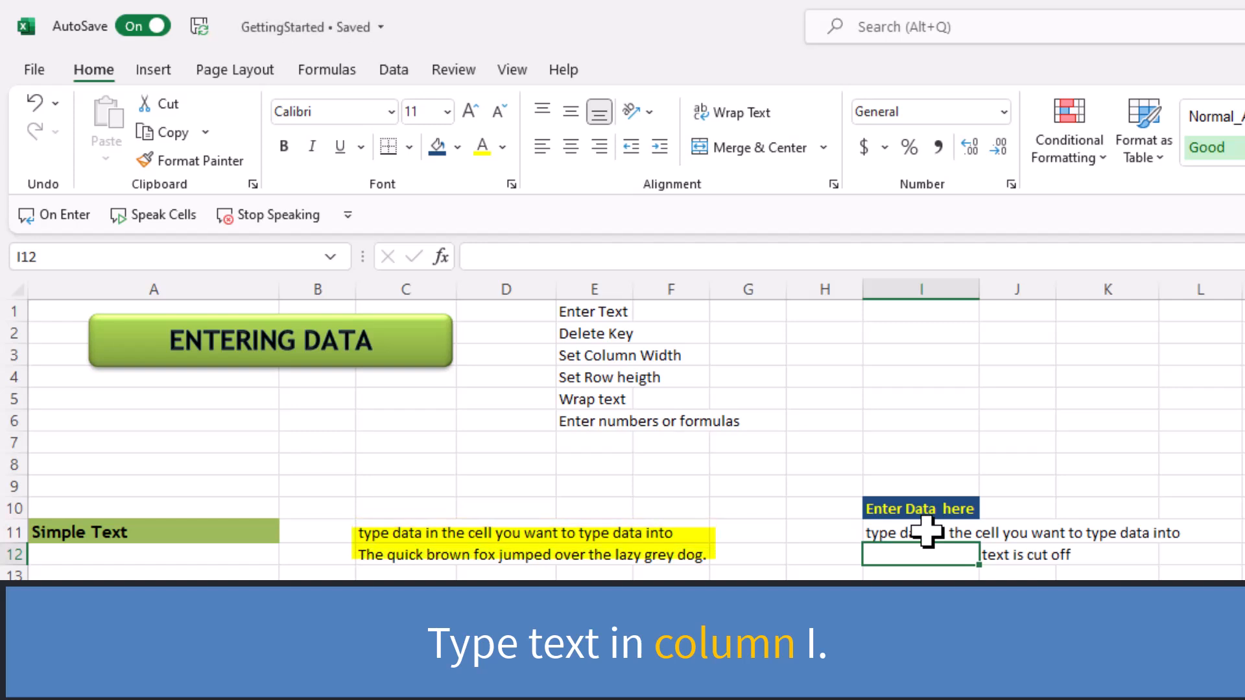
Enter "The quick brown fox jumped over the lazy grey dog." in cell I12
type("T")
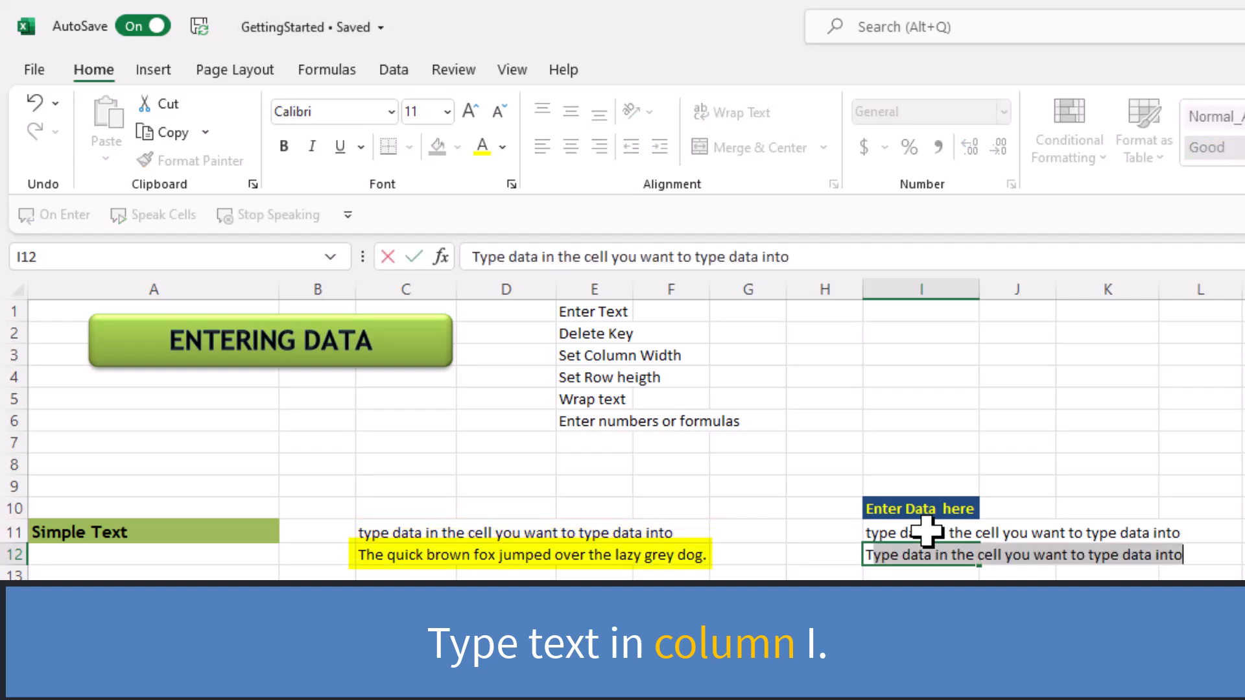
type("he quicke")
key("BackSpace")
type("br")
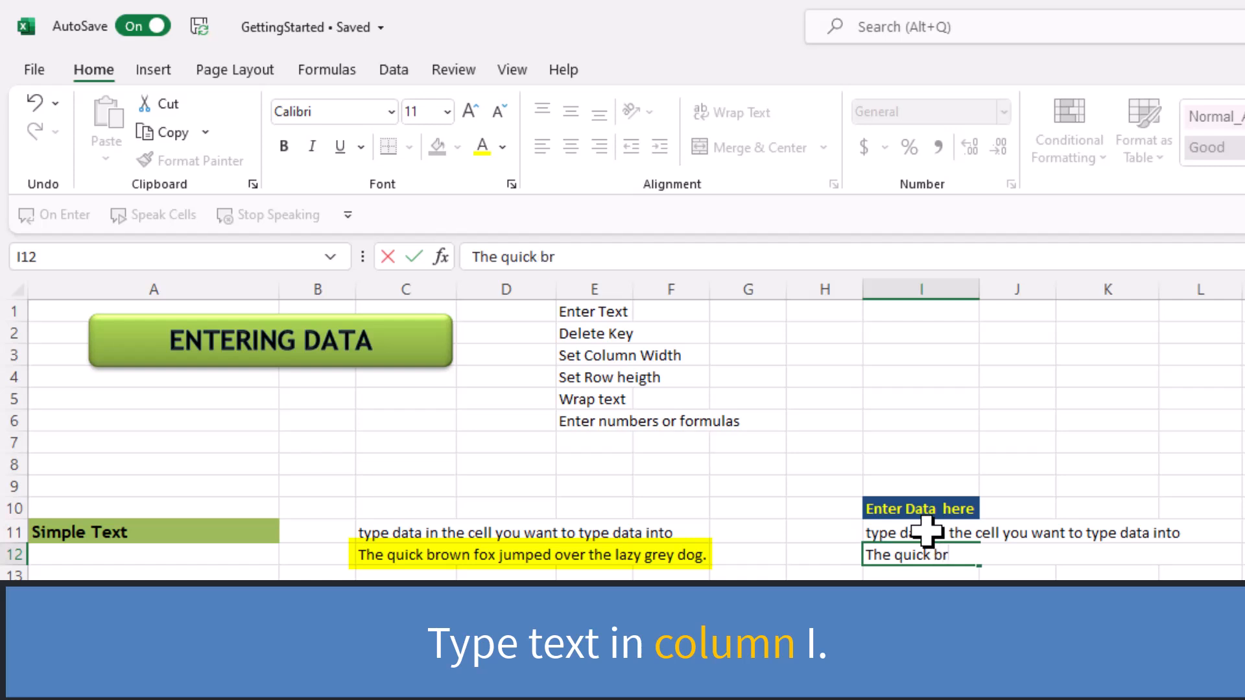
type("own fox jump")
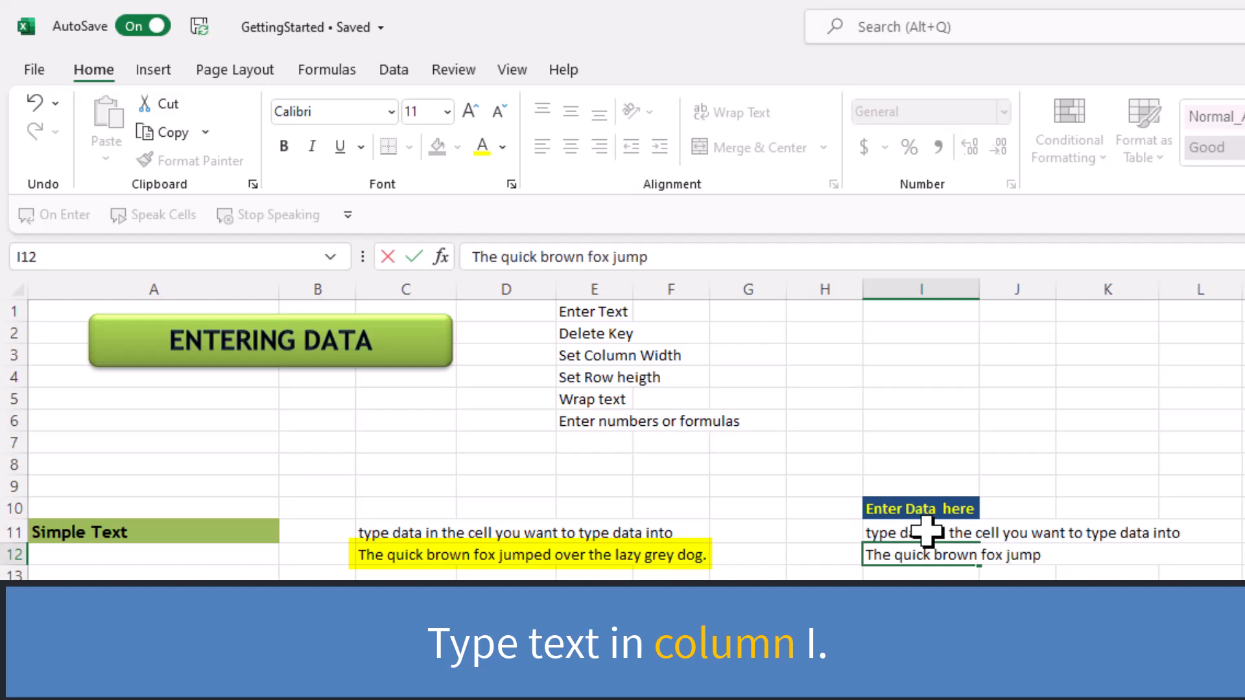
type("ed over")
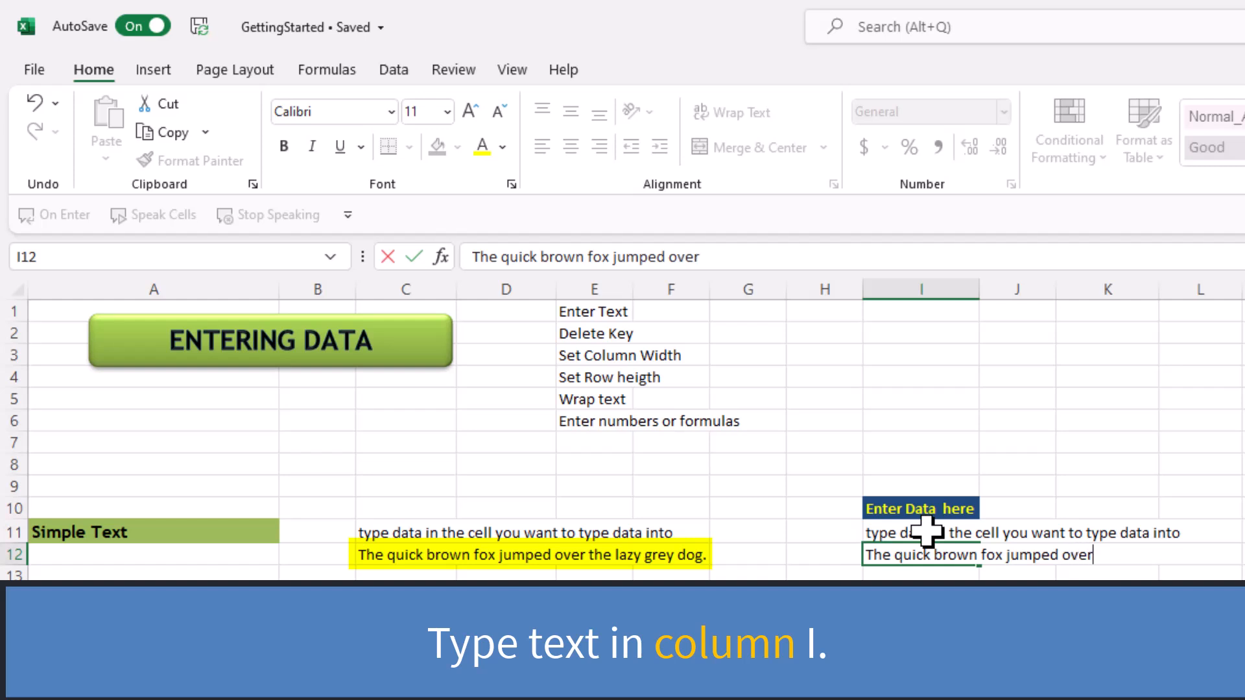
type(" the lazy g")
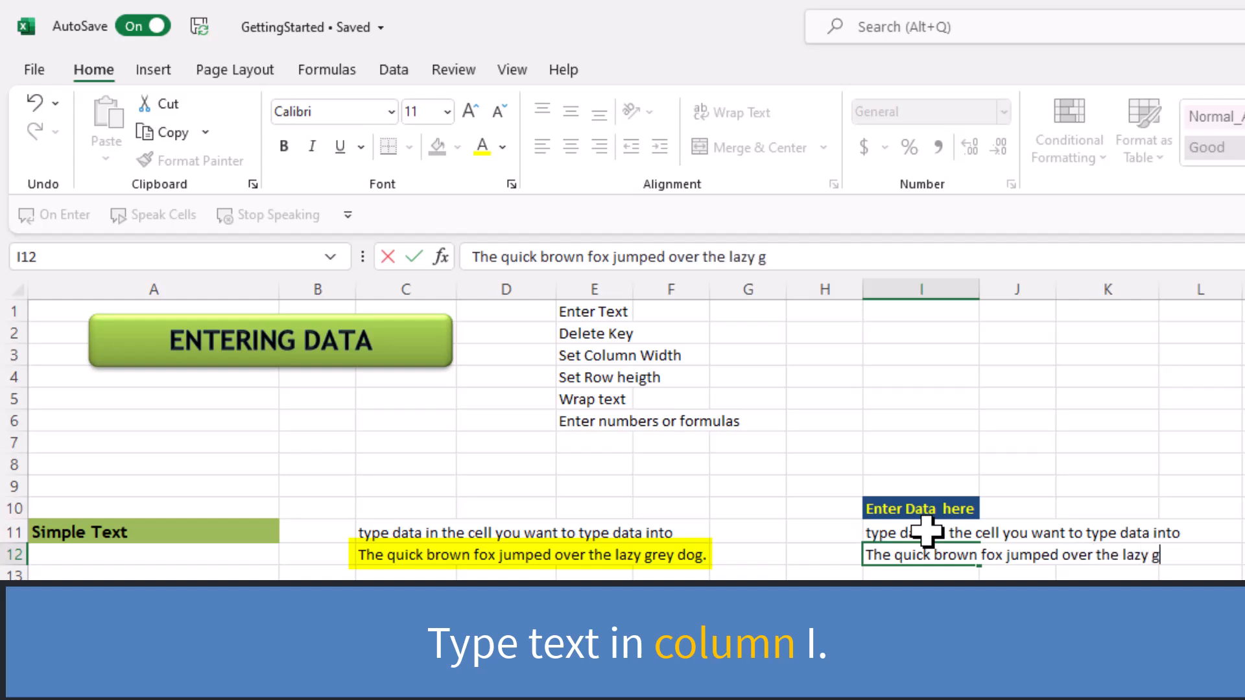
type("rey dog.")
key("Return")
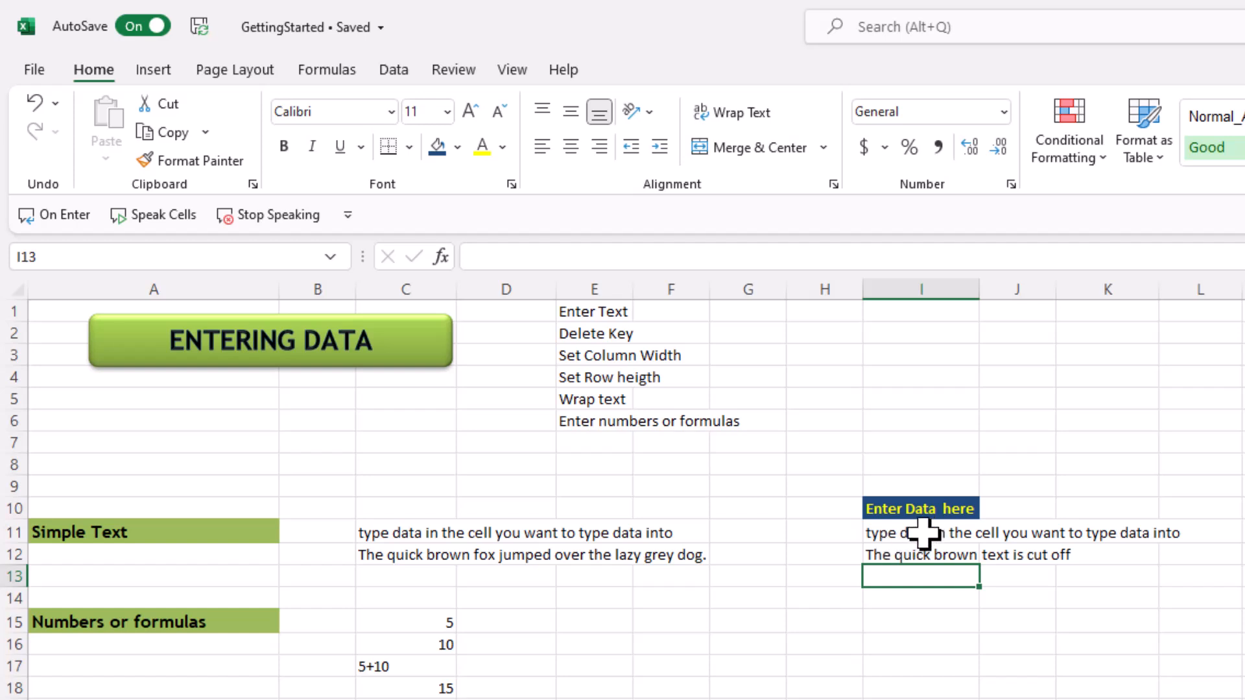
Inspect the contents of cells I11, I12 and J12 to compare how long text displays beside empty and filled cells
left_click(924, 533)
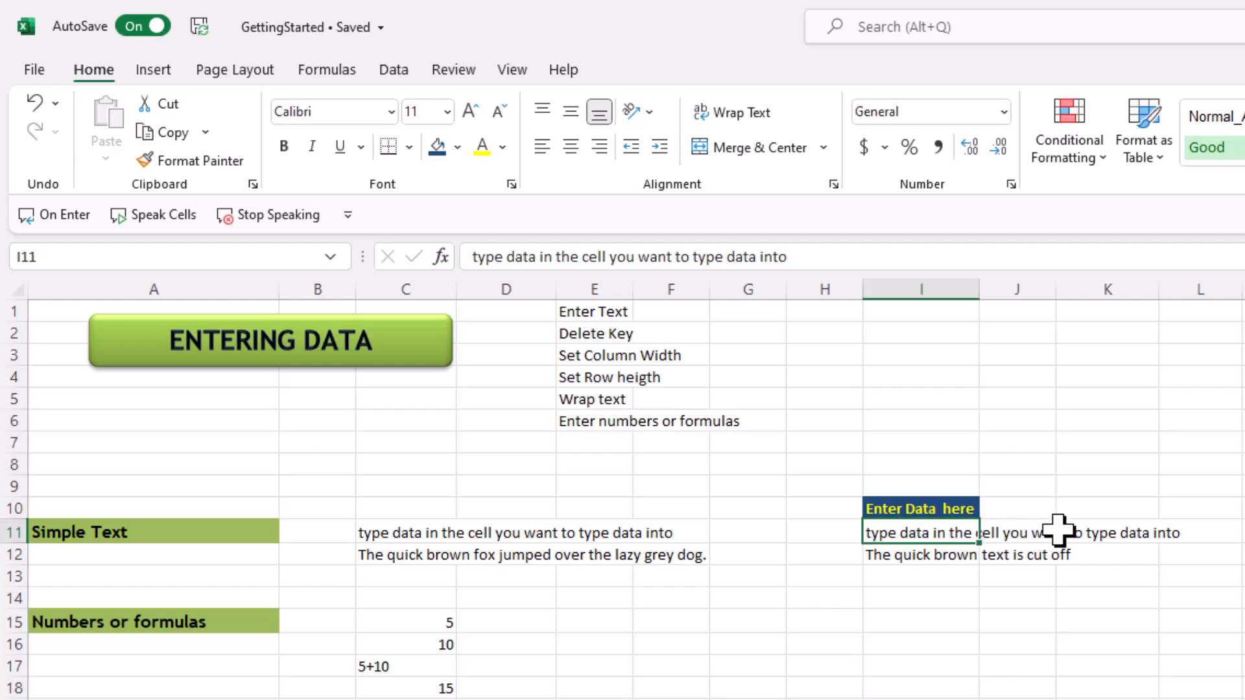
left_click(1031, 556)
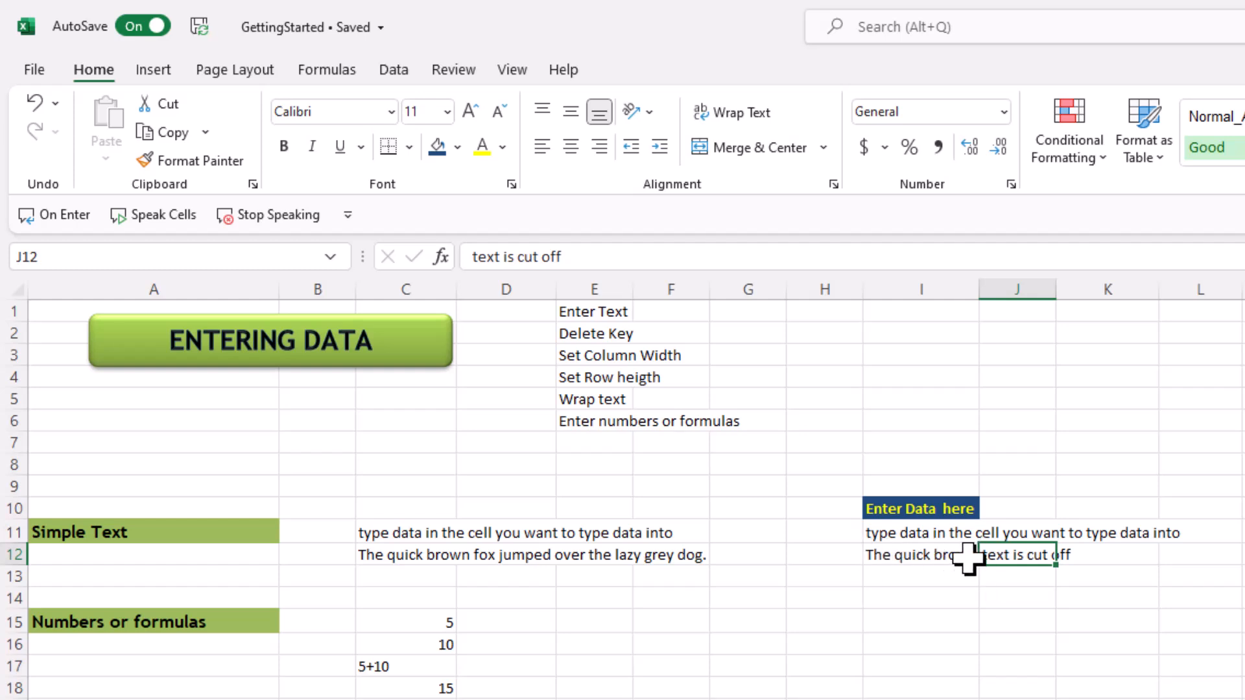
left_click(928, 553)
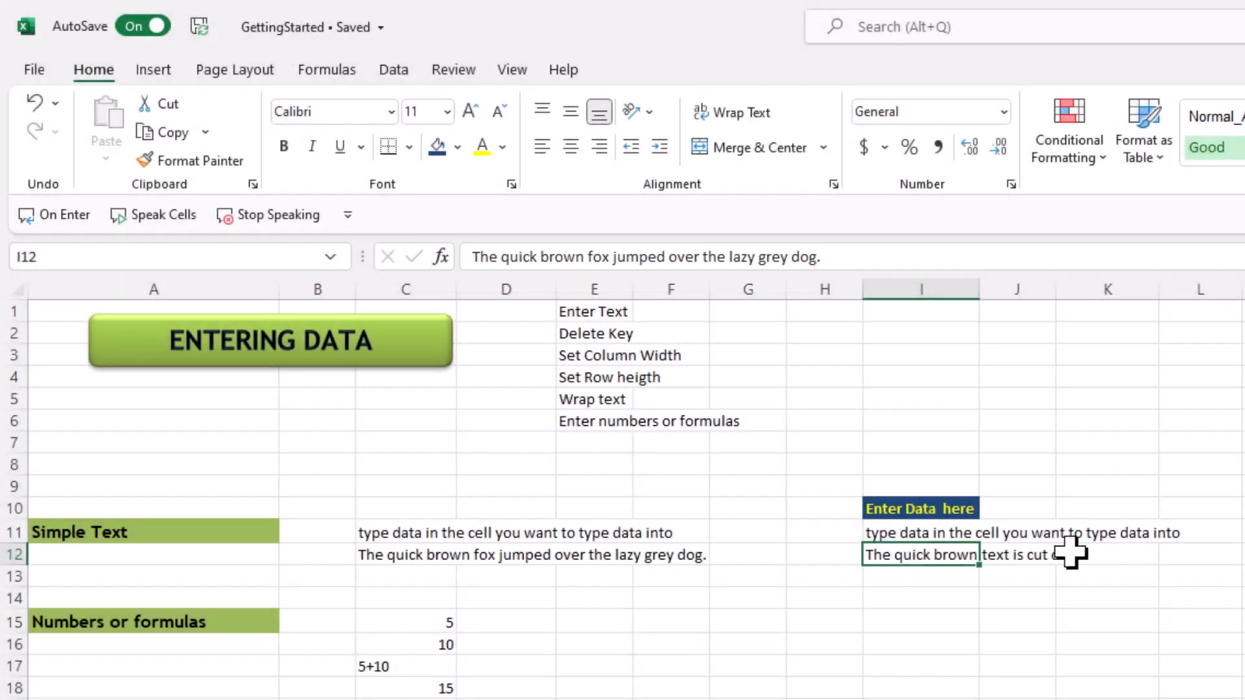
left_click(1031, 555)
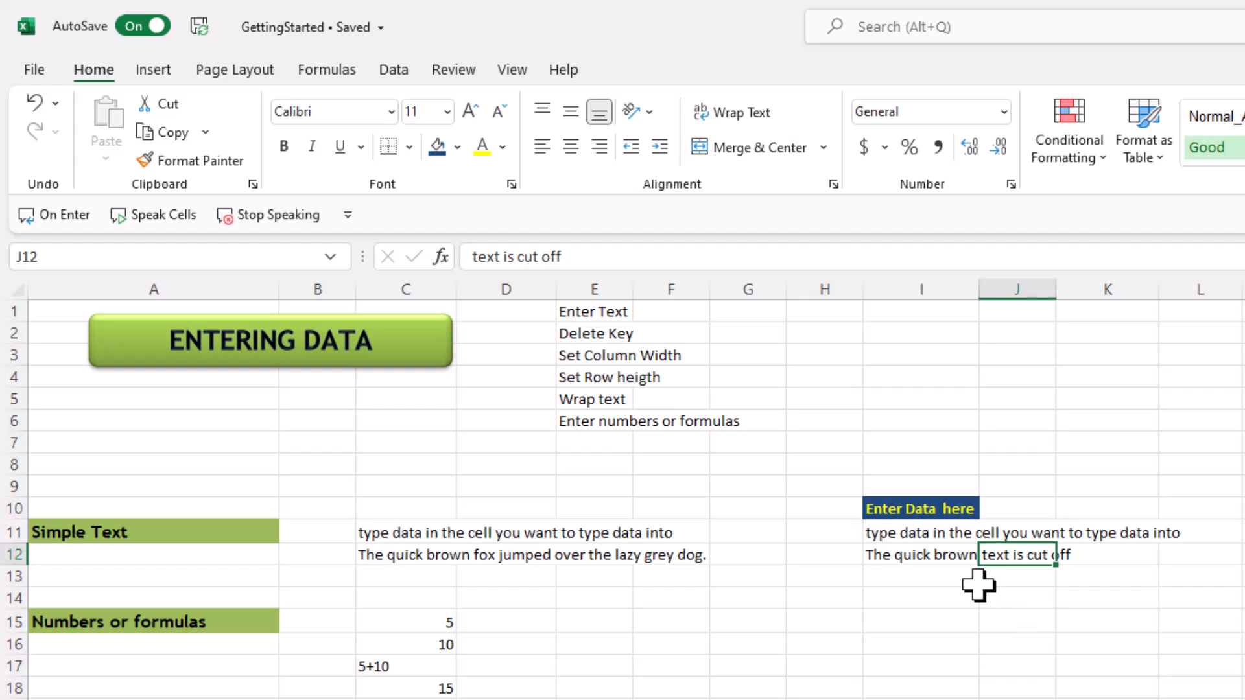
left_click(939, 556)
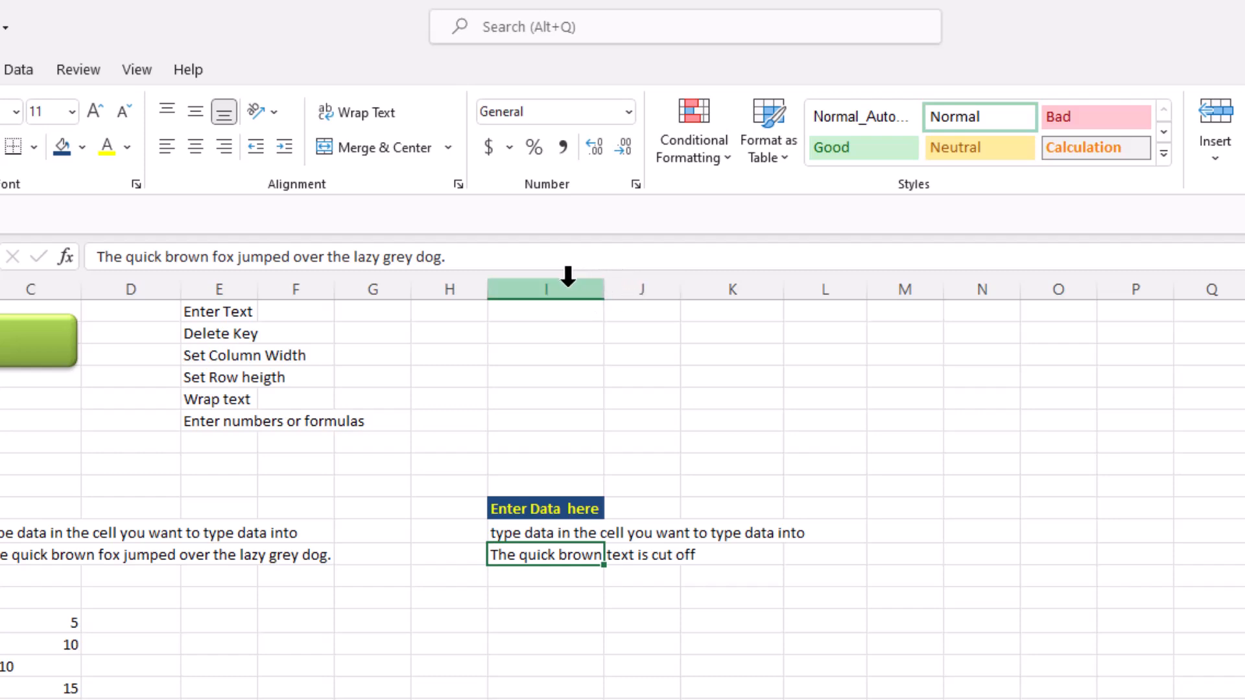
Widen column I manually until the whole sentence in I12 fits, and check the neighbouring text in J12
left_click_drag(605, 288, 908, 296)
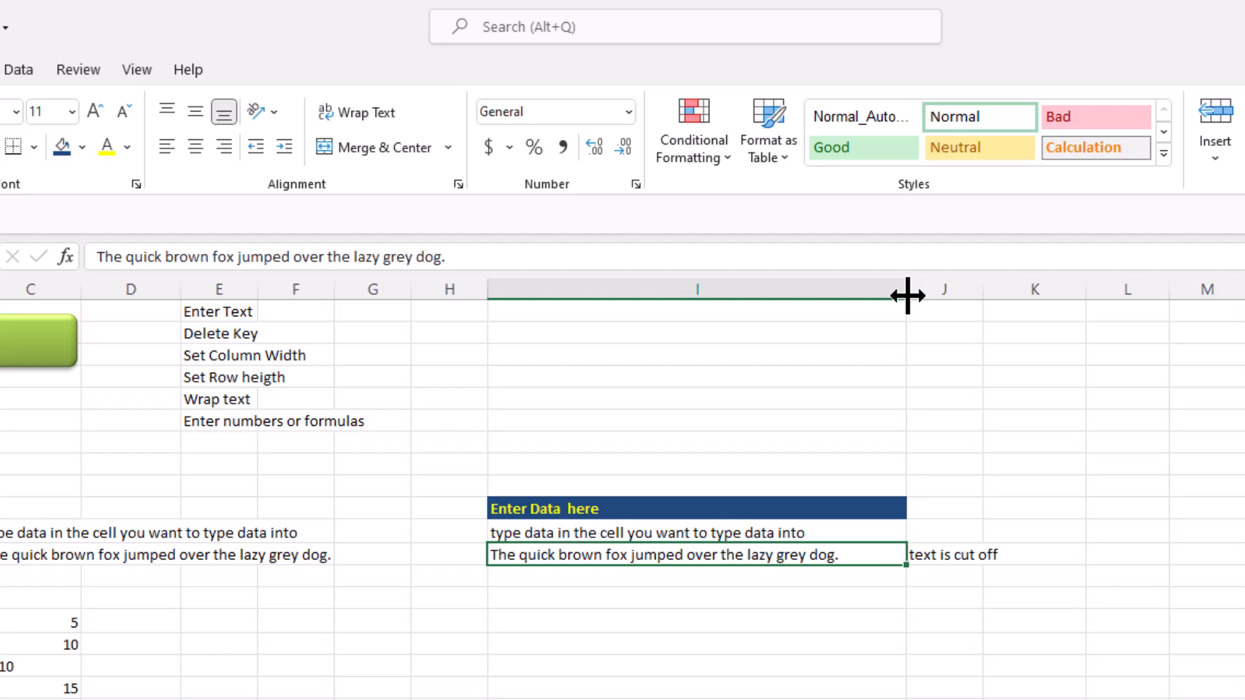
left_click(946, 556)
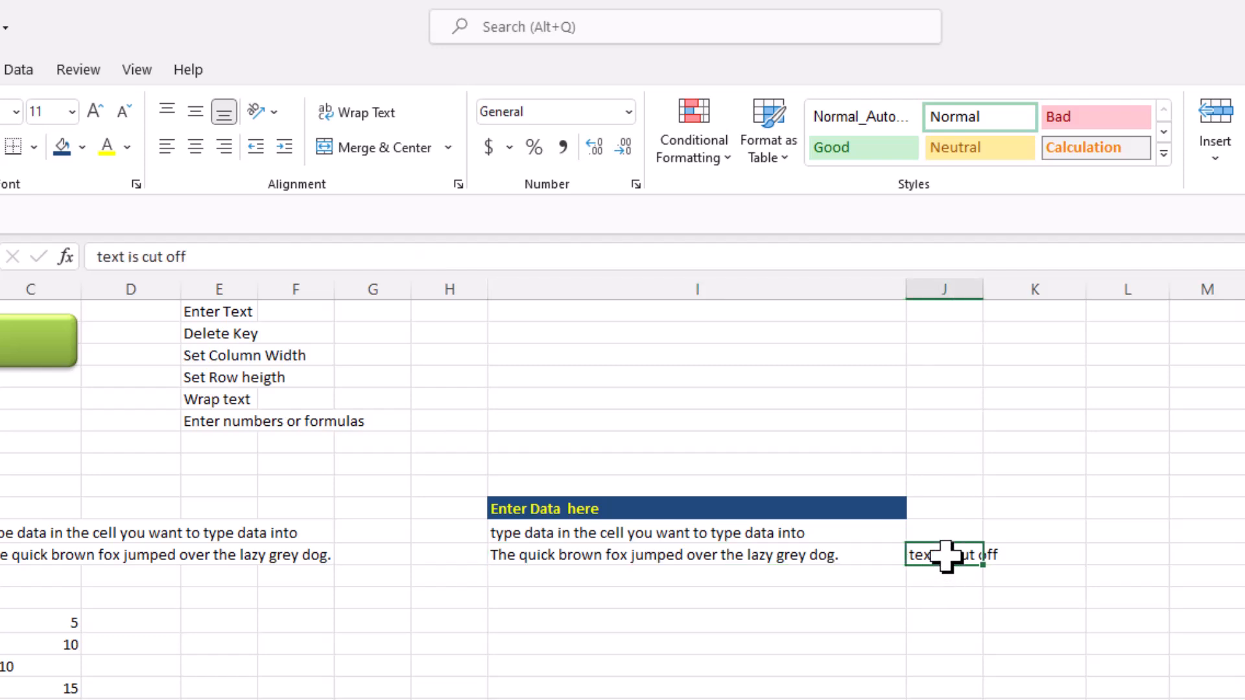
left_click(858, 555)
Narrow column I until the sentence in I12 is cut off, and autofit the column to its contents
left_click_drag(910, 292, 590, 315)
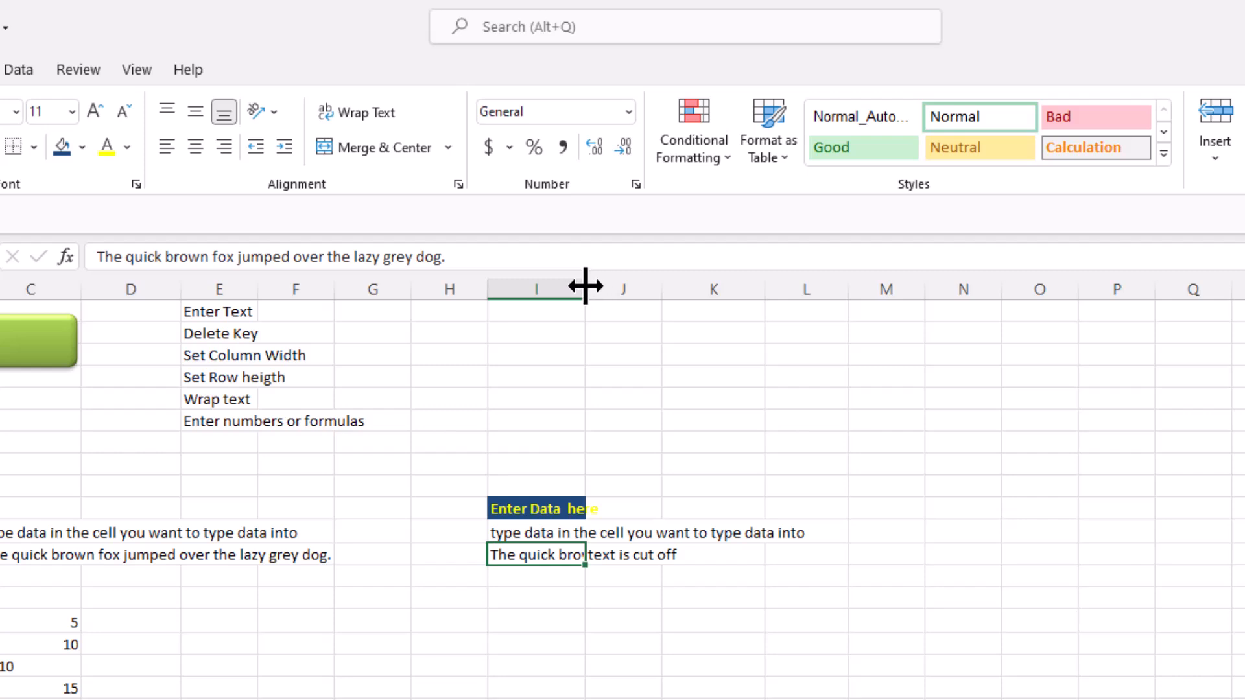
double_click(586, 285)
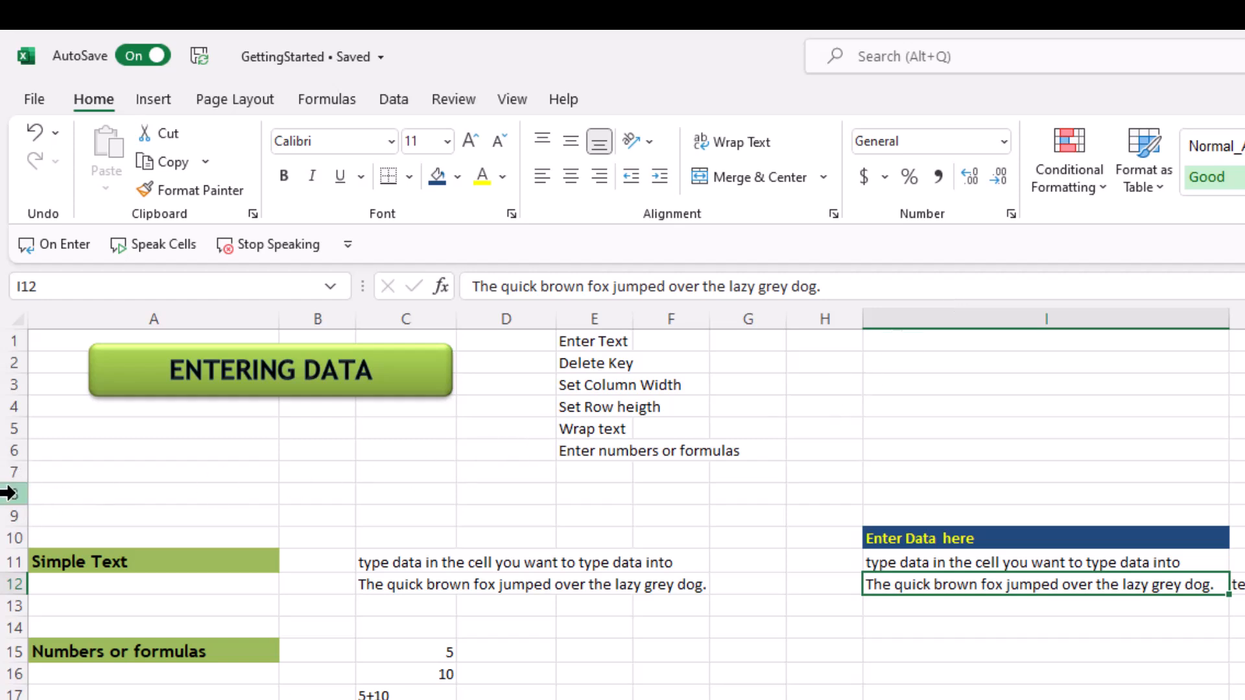
Increase the height of row 8 slightly and reduce it again
mouse_move(17, 505)
left_mouse_down()
mouse_move(12, 552)
mouse_move(18, 507)
left_mouse_up()
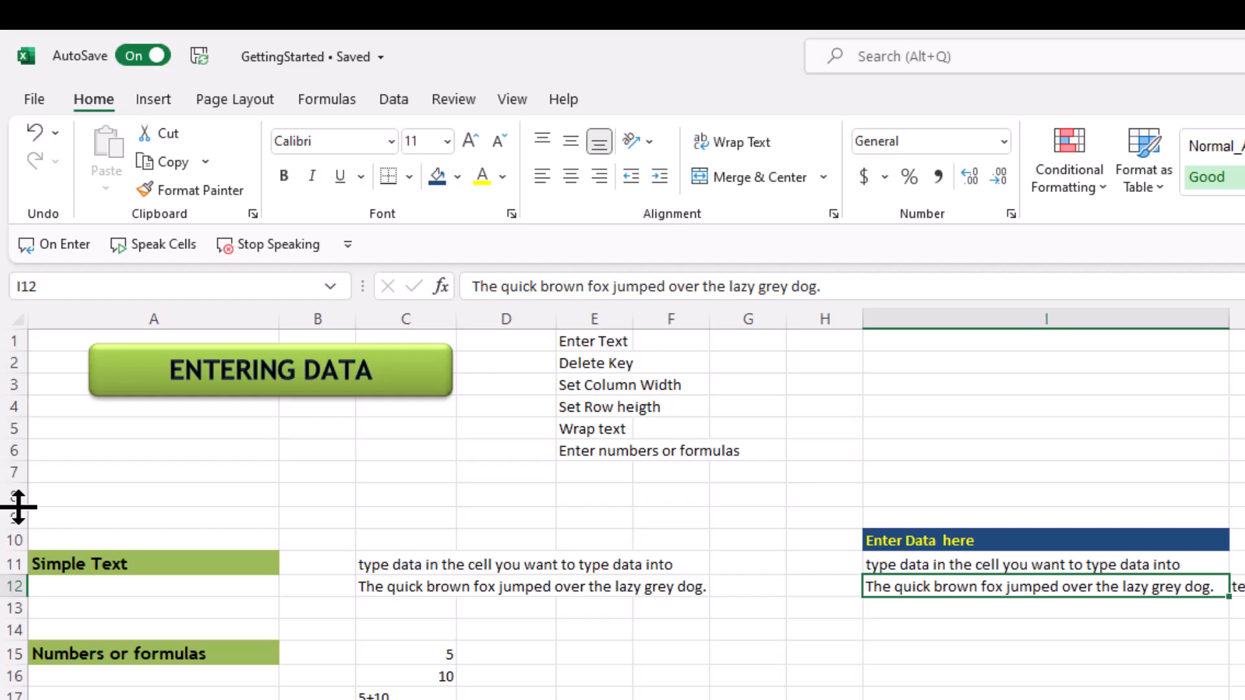
left_click_drag(18, 507, 20, 502)
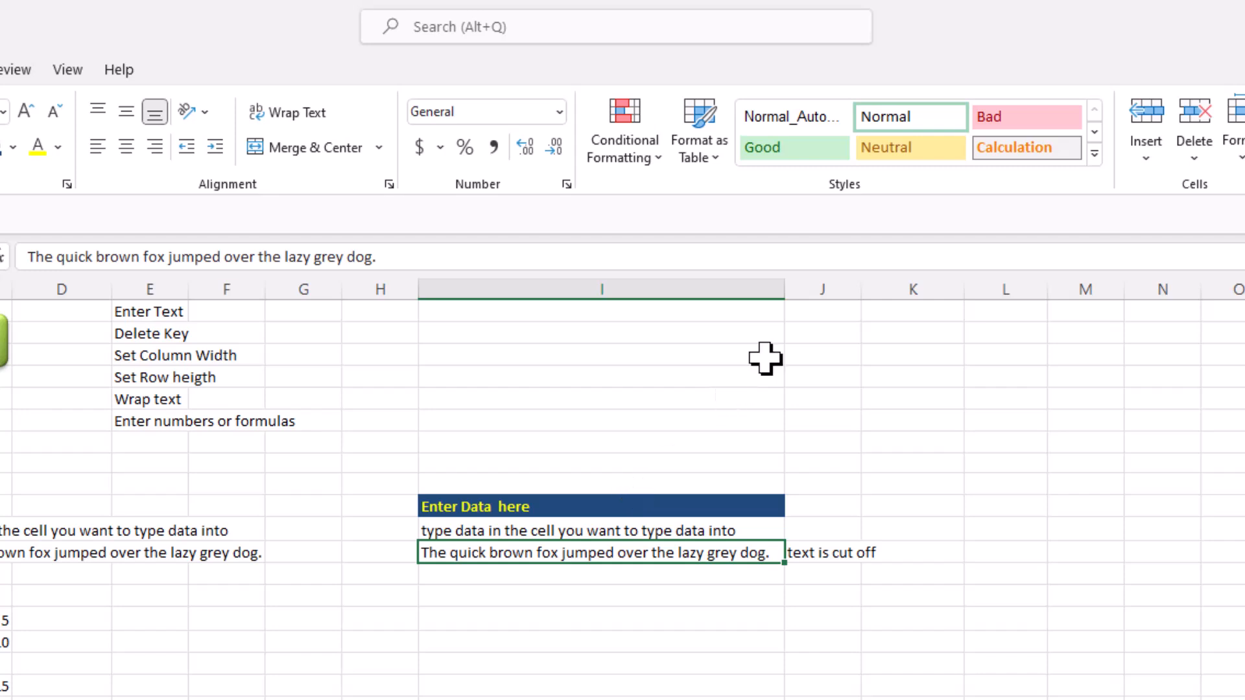
Resize column I manually narrower and wider, leaving it narrow enough to show only "The quick brown fox" in I12
left_click_drag(787, 293, 540, 303)
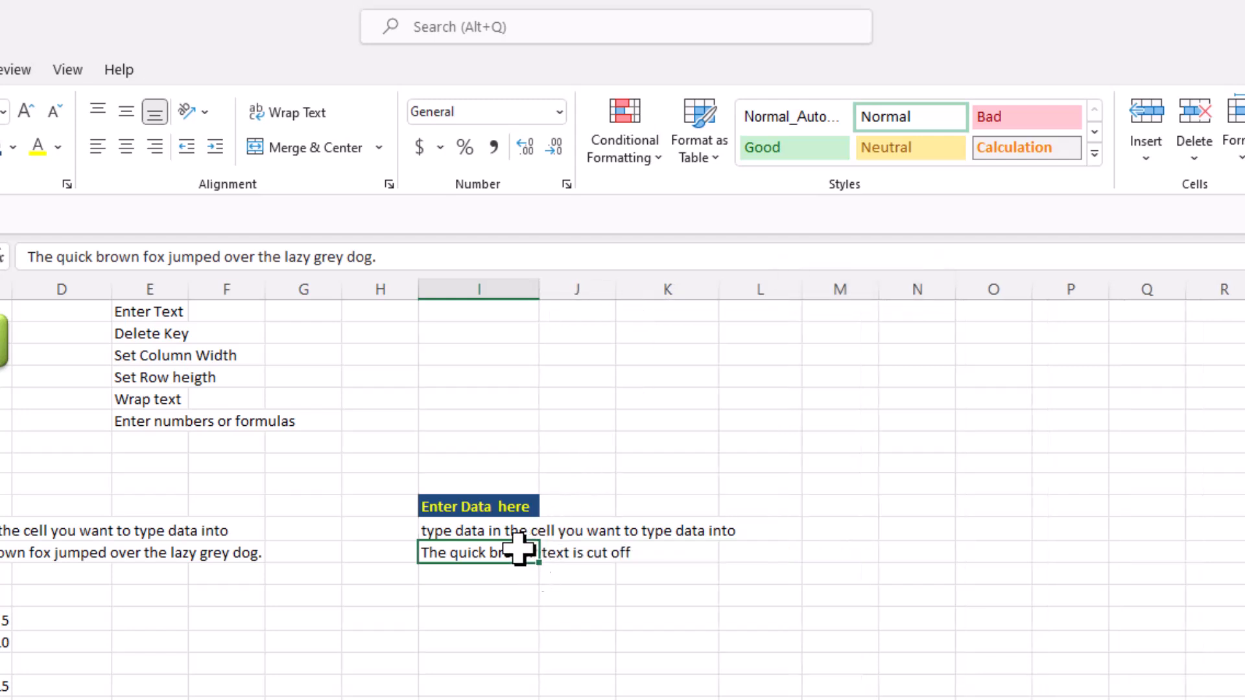
left_click_drag(542, 291, 739, 290)
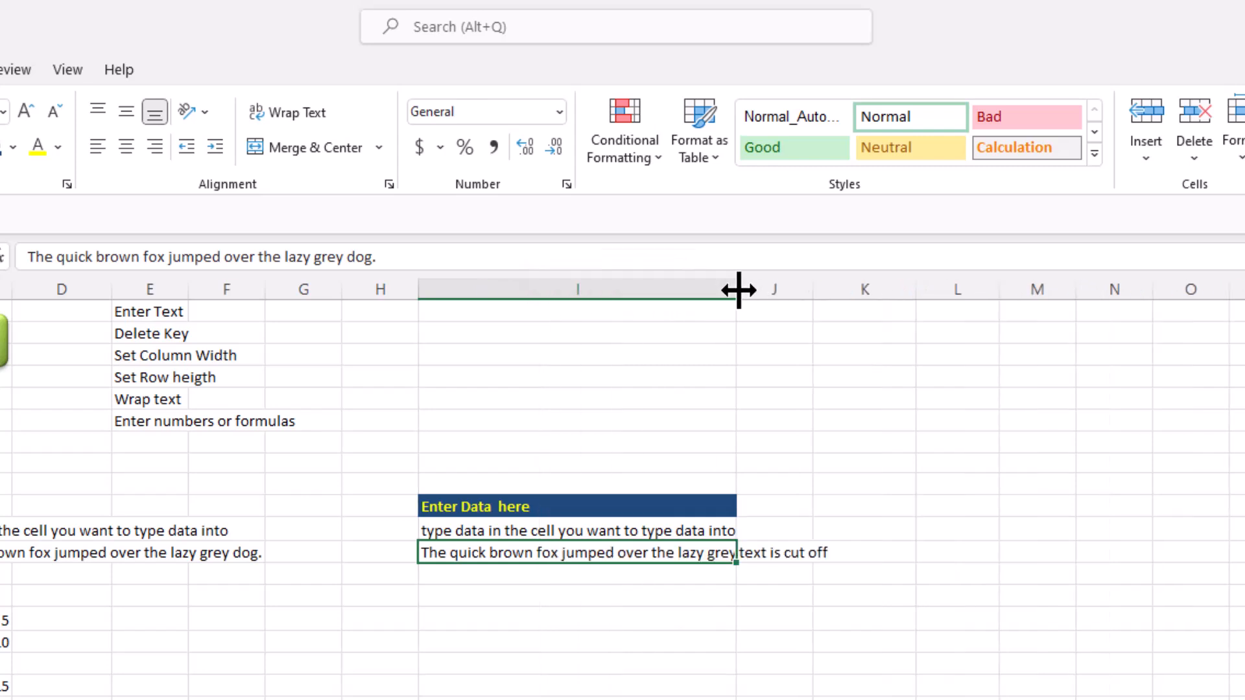
left_click_drag(739, 291, 556, 290)
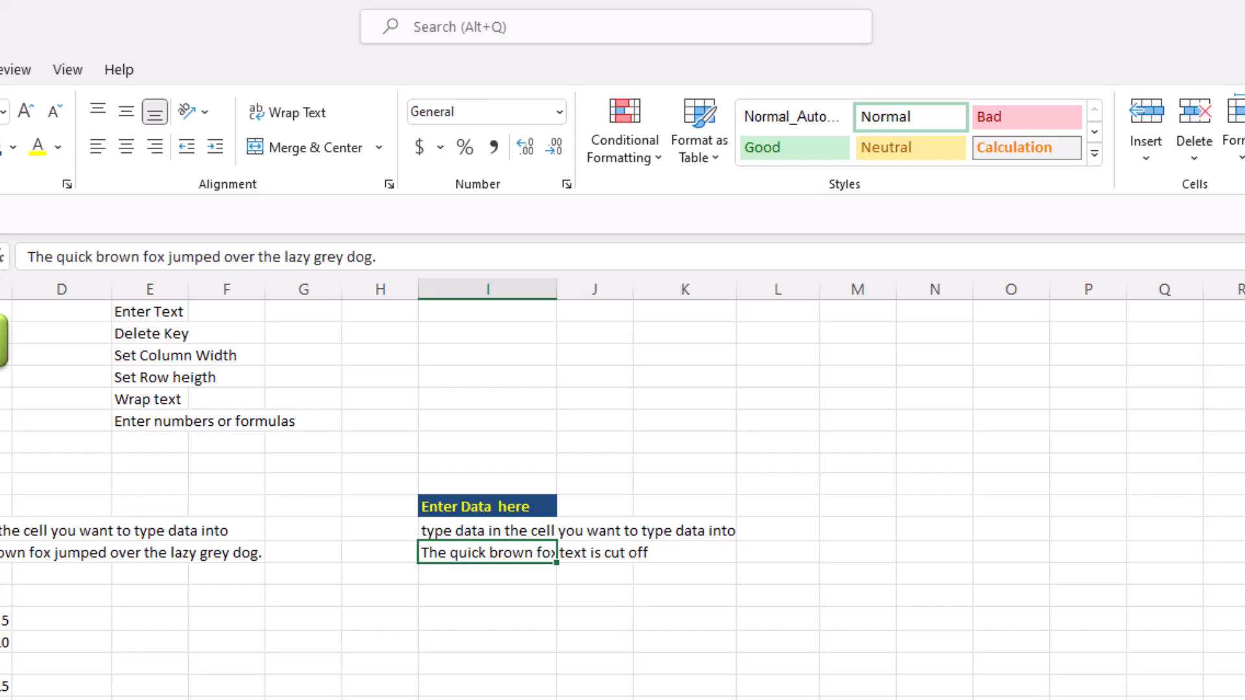
Toggle Wrap Text on and off for the sentence in I12, leaving it unwrapped
left_click(317, 121)
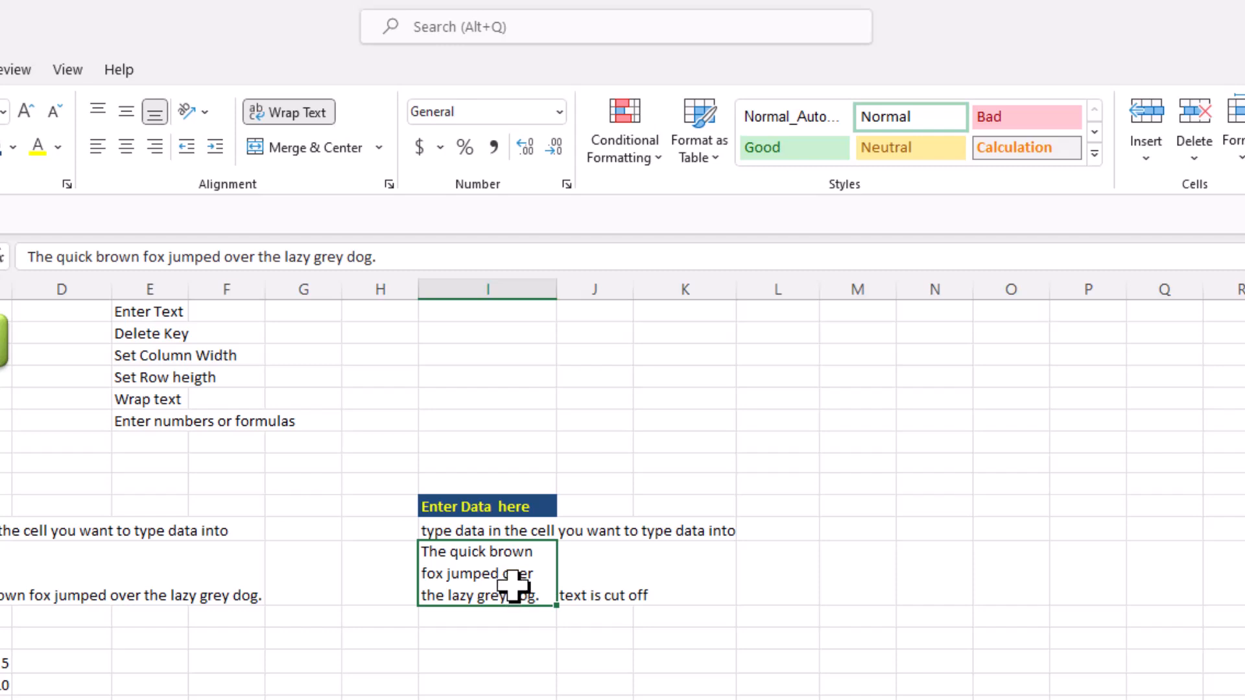
left_click(311, 133)
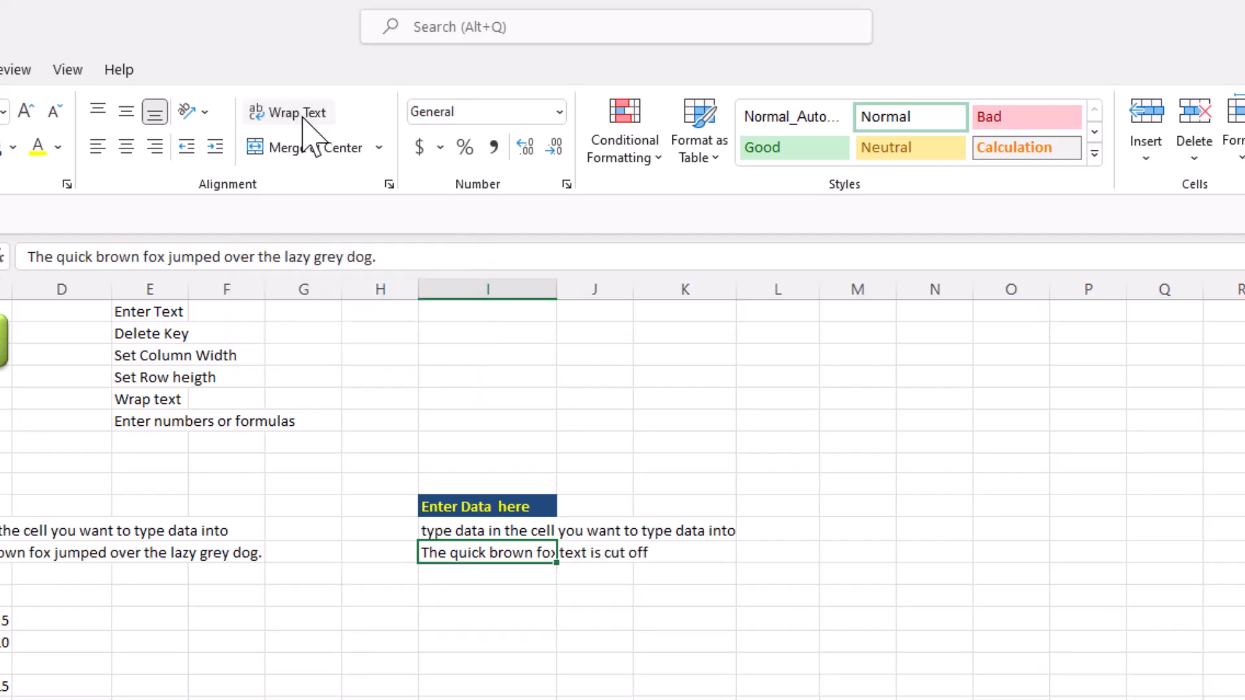
left_click(303, 118)
left_click(303, 118)
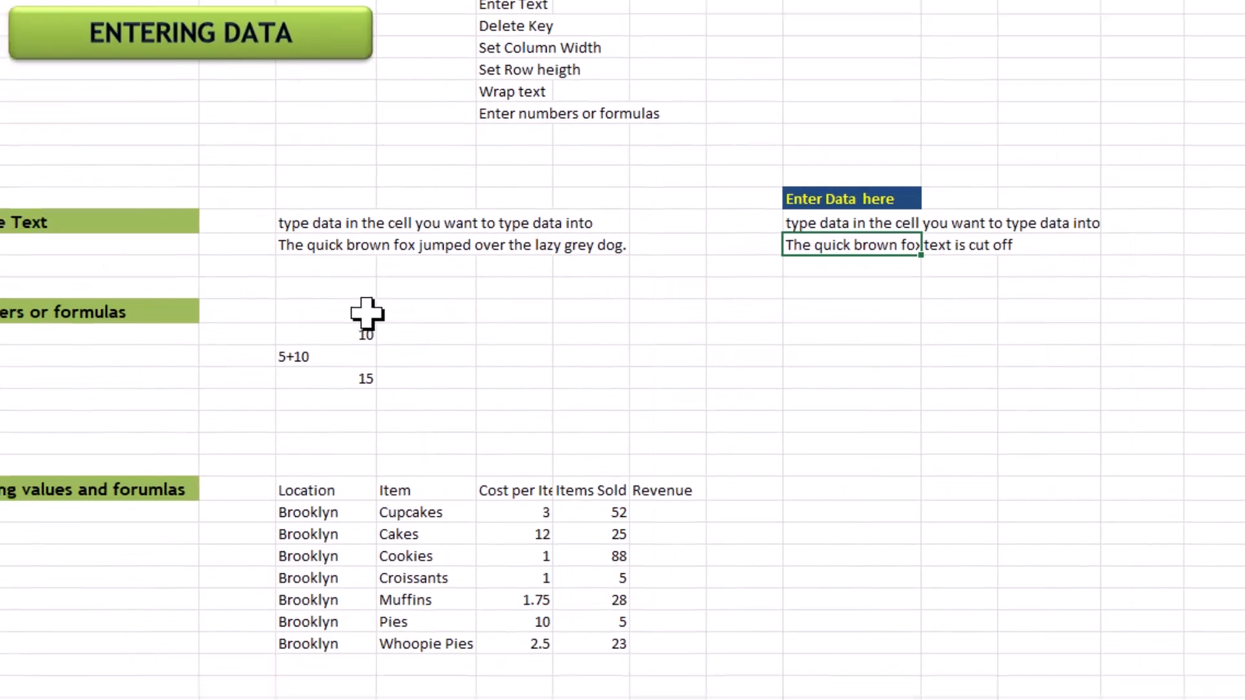
Enter the numbers 5 in cell I15 and 10 in cell I16, matching the example in column C
left_click(361, 313)
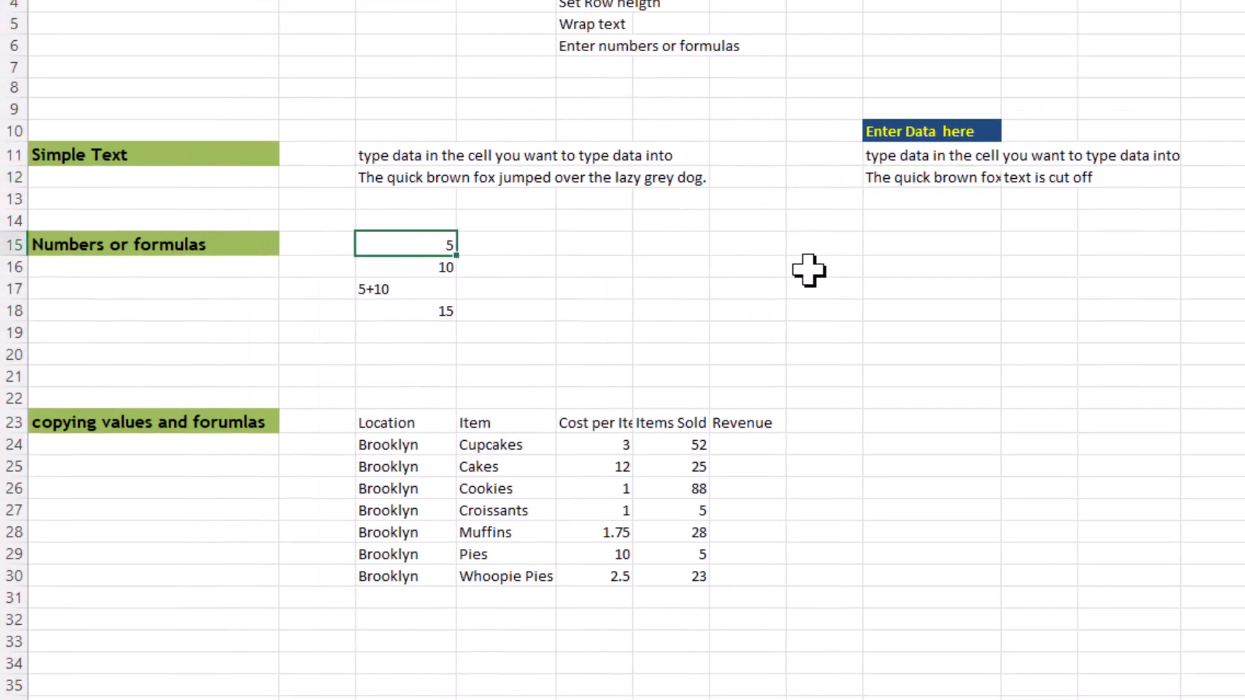
left_click(898, 246)
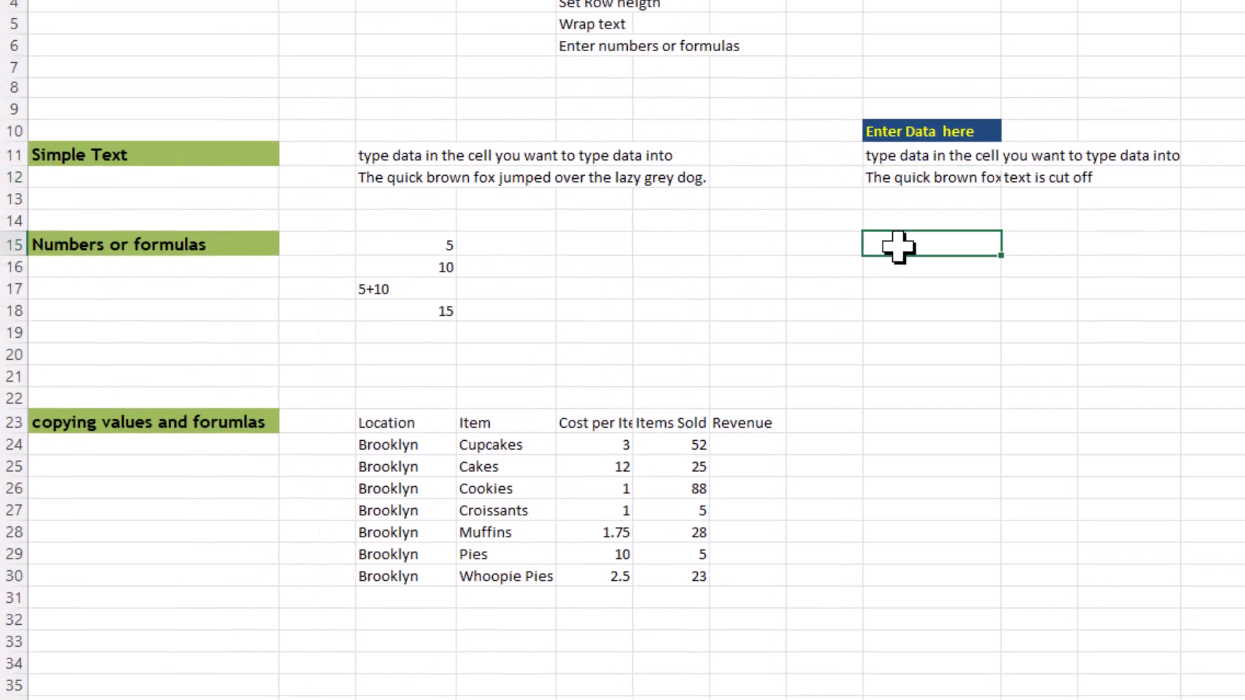
type("5")
key("Return")
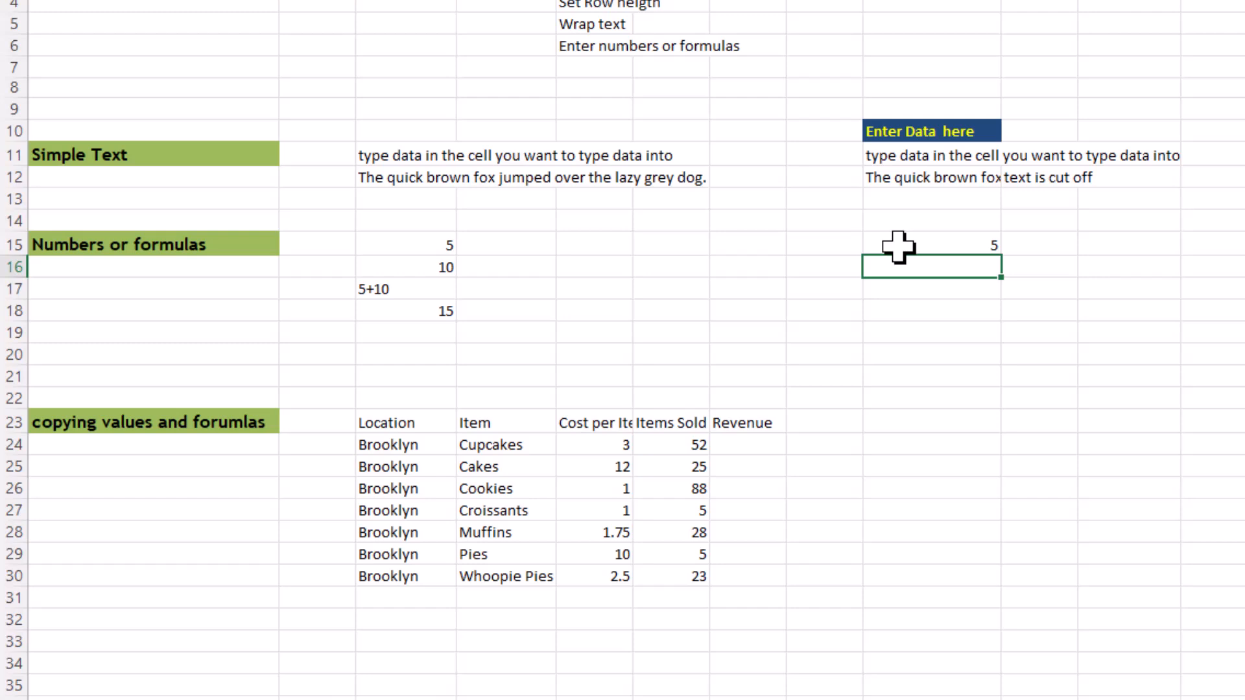
type("10")
key("Return")
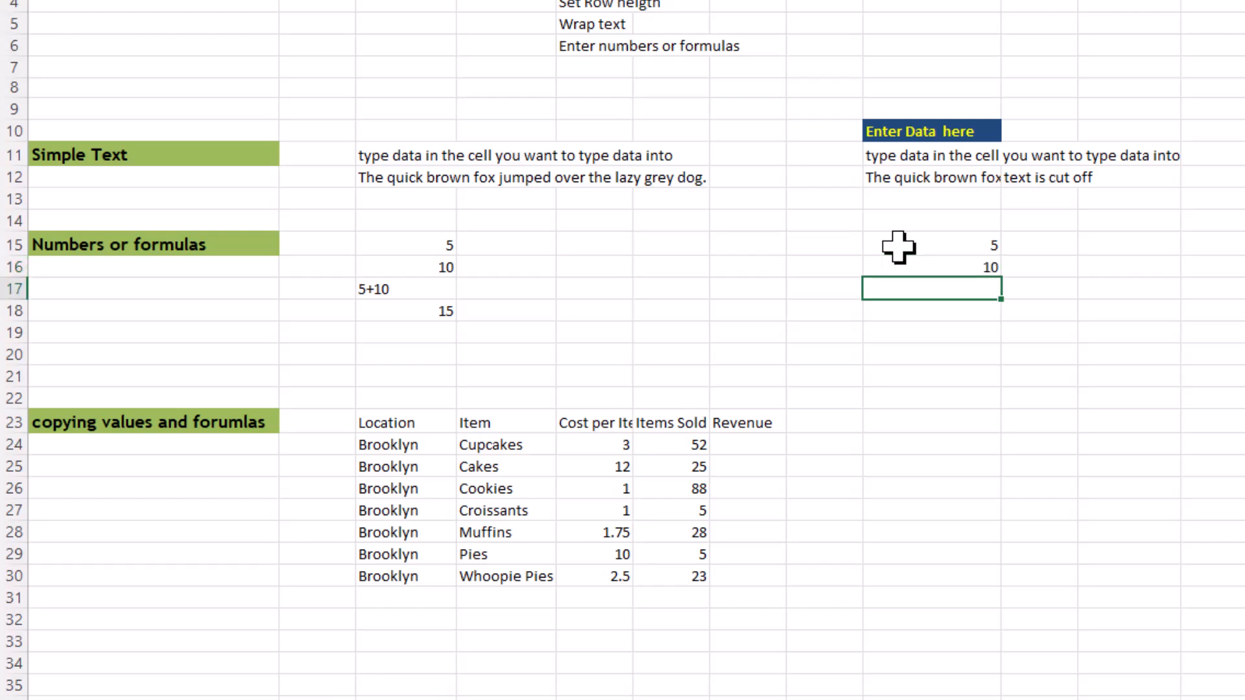
Enter 5+10 in cell I17 without an equals sign, and replace it with the formula =5+10
type("5+10")
key("Return")
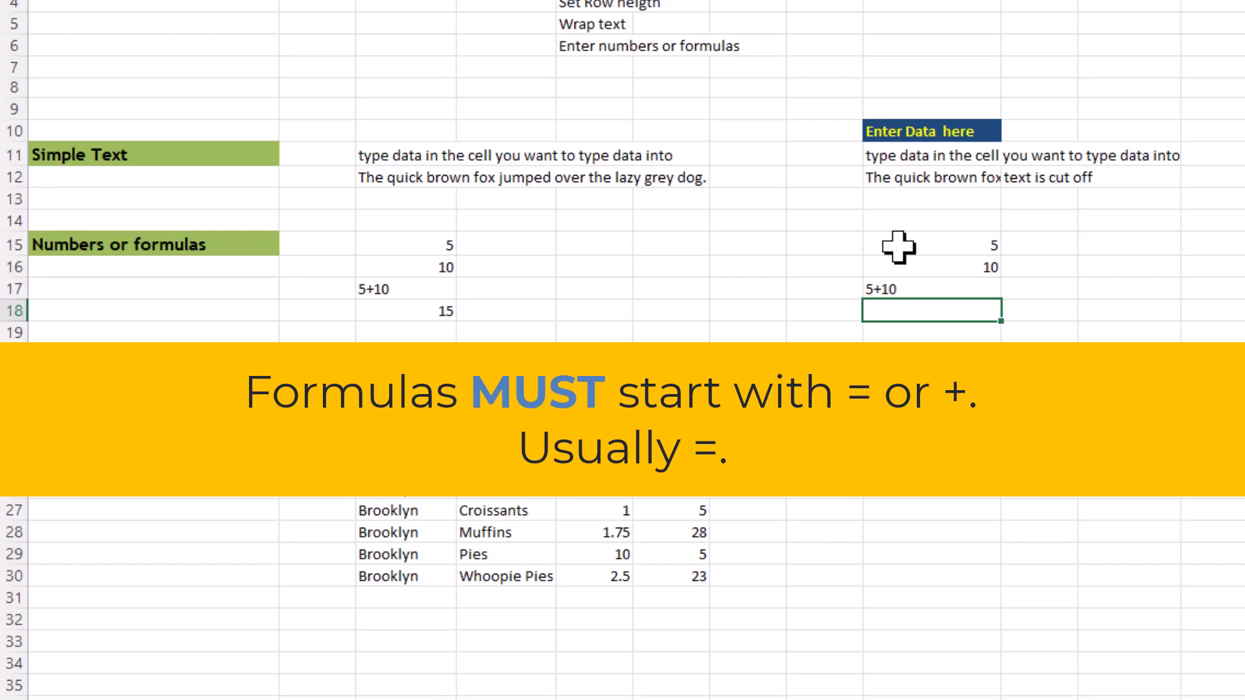
key("Up")
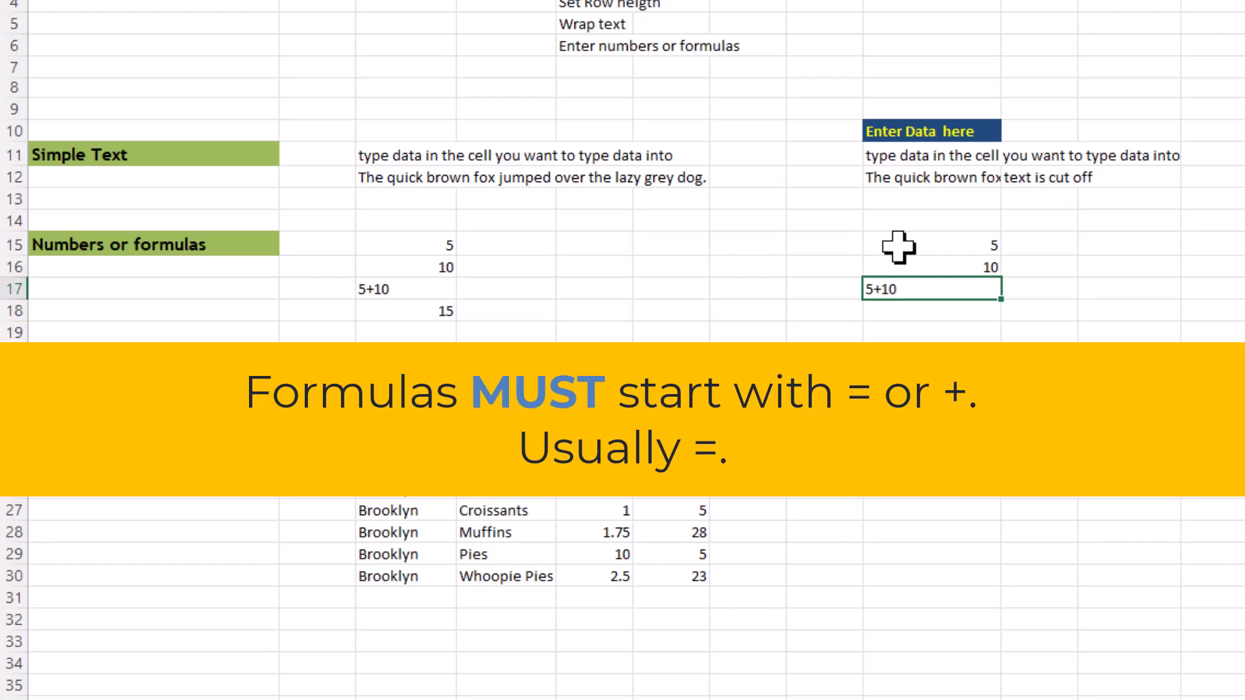
type("=5+10")
key("Return")
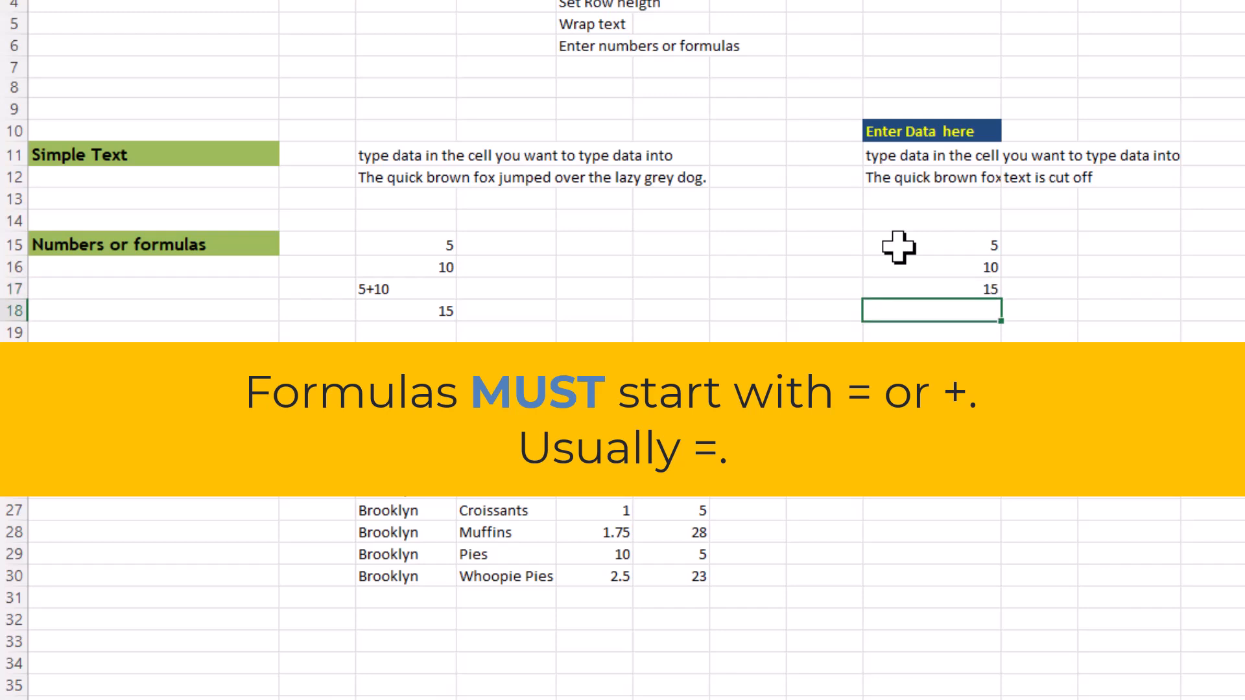
Replace the entry in cell I17 with the same addition written with a leading plus sign, +5+10
key("Up")
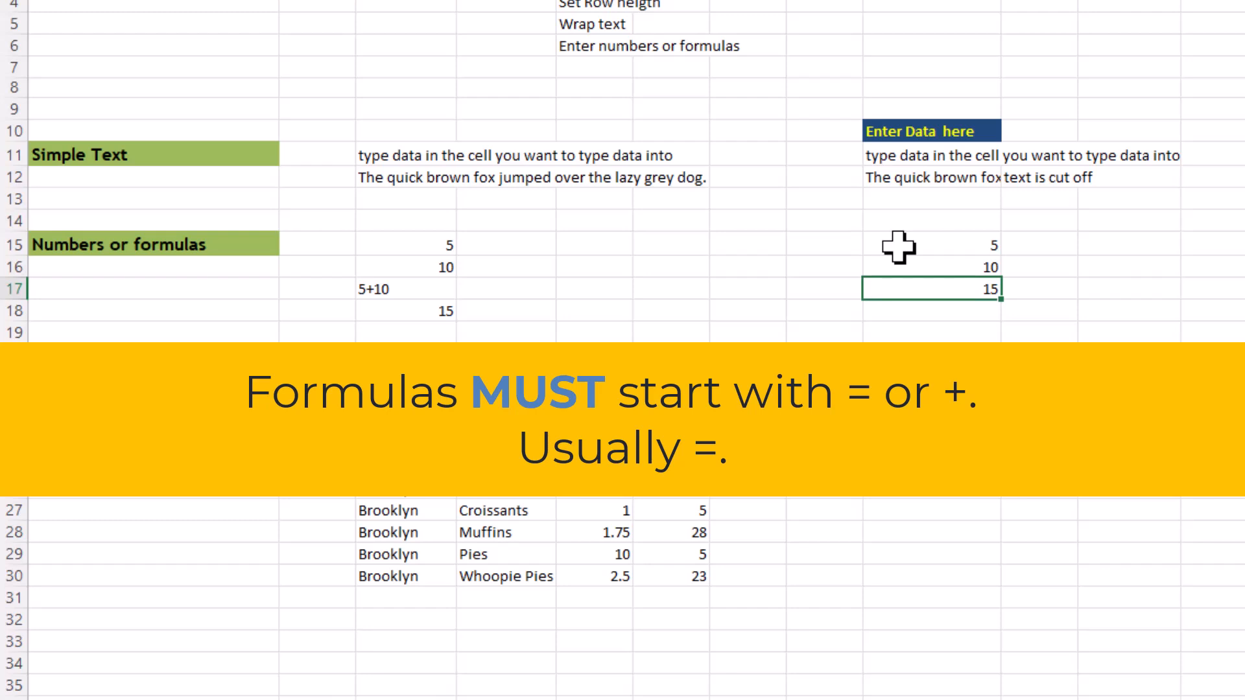
key("Down")
key("Up")
type("+5+10")
key("Return")
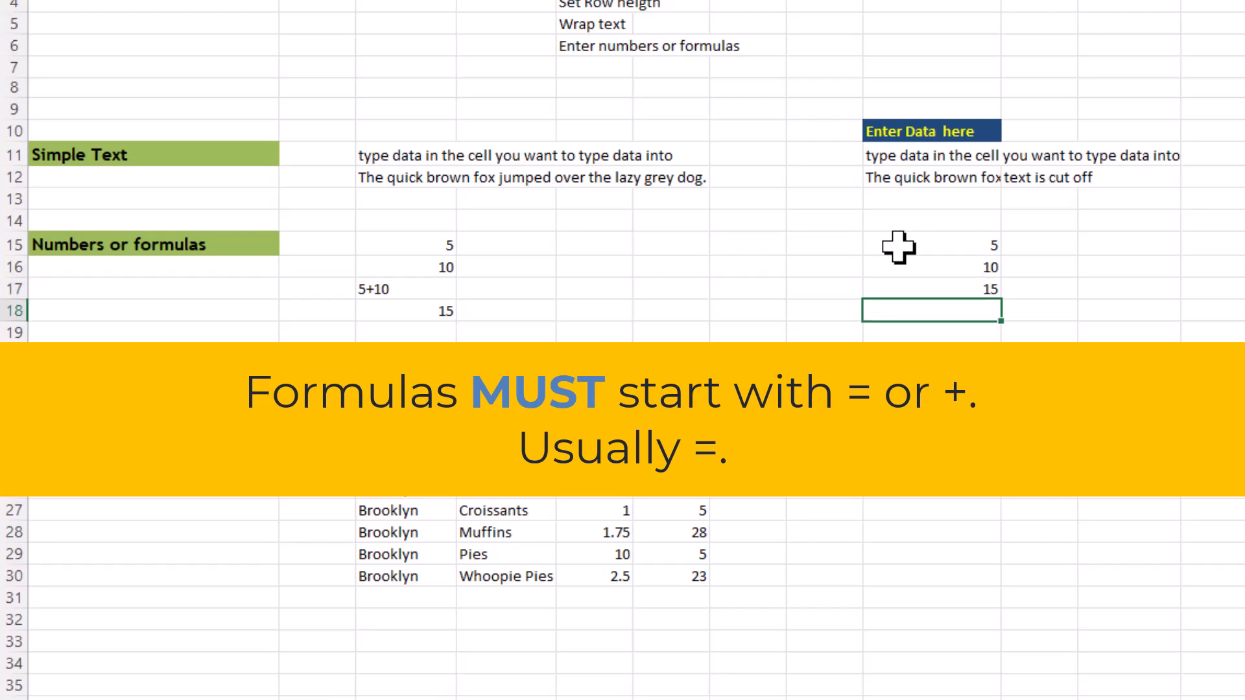
Clear the entry in cell I17 and open the example formula in C18 to examine its cell references
key("Up")
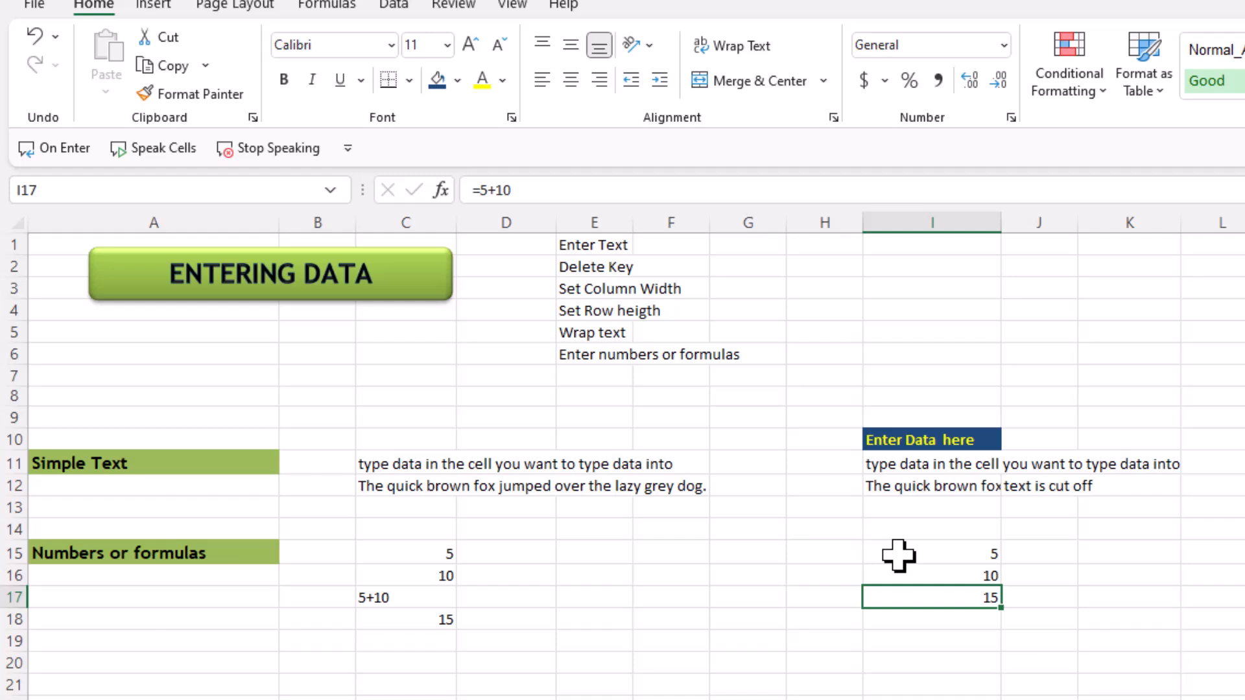
key("Delete")
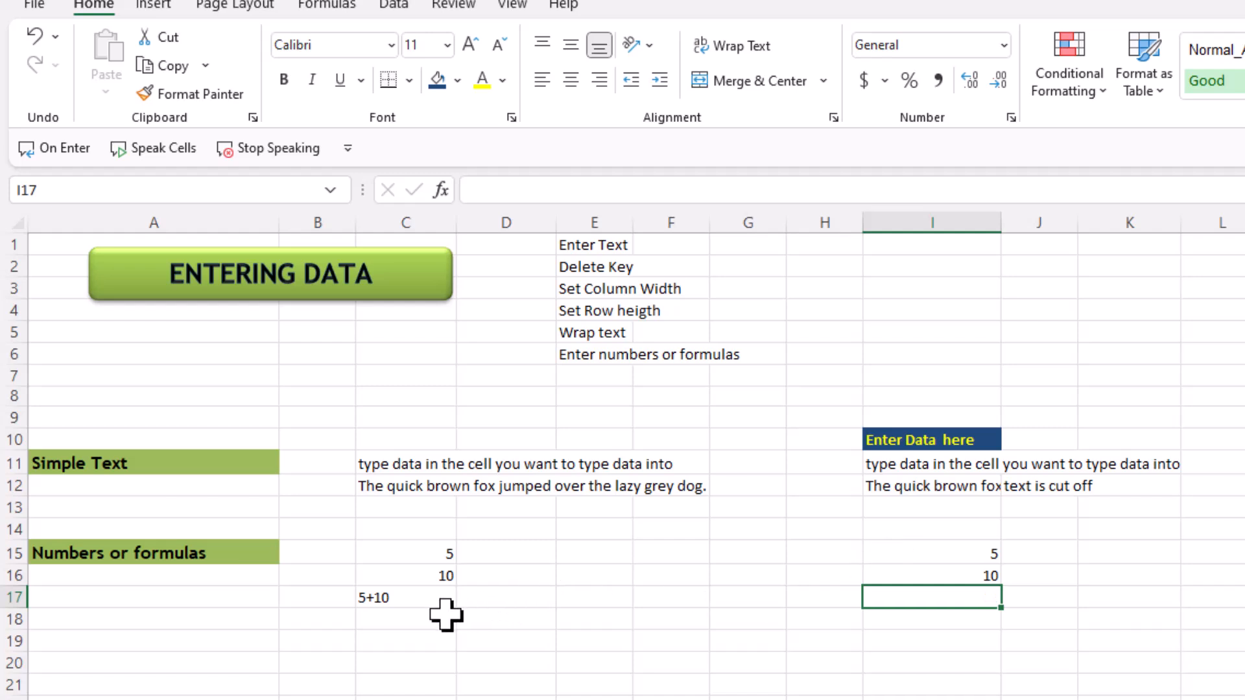
left_click(420, 619)
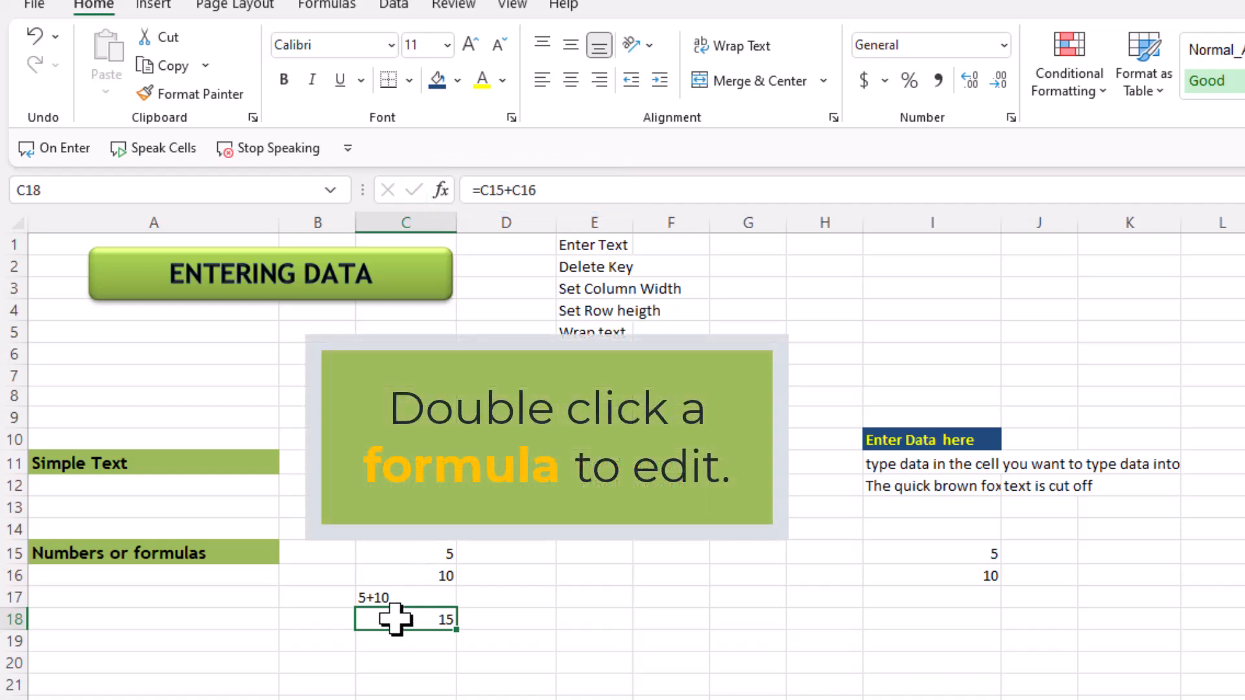
double_click(396, 620)
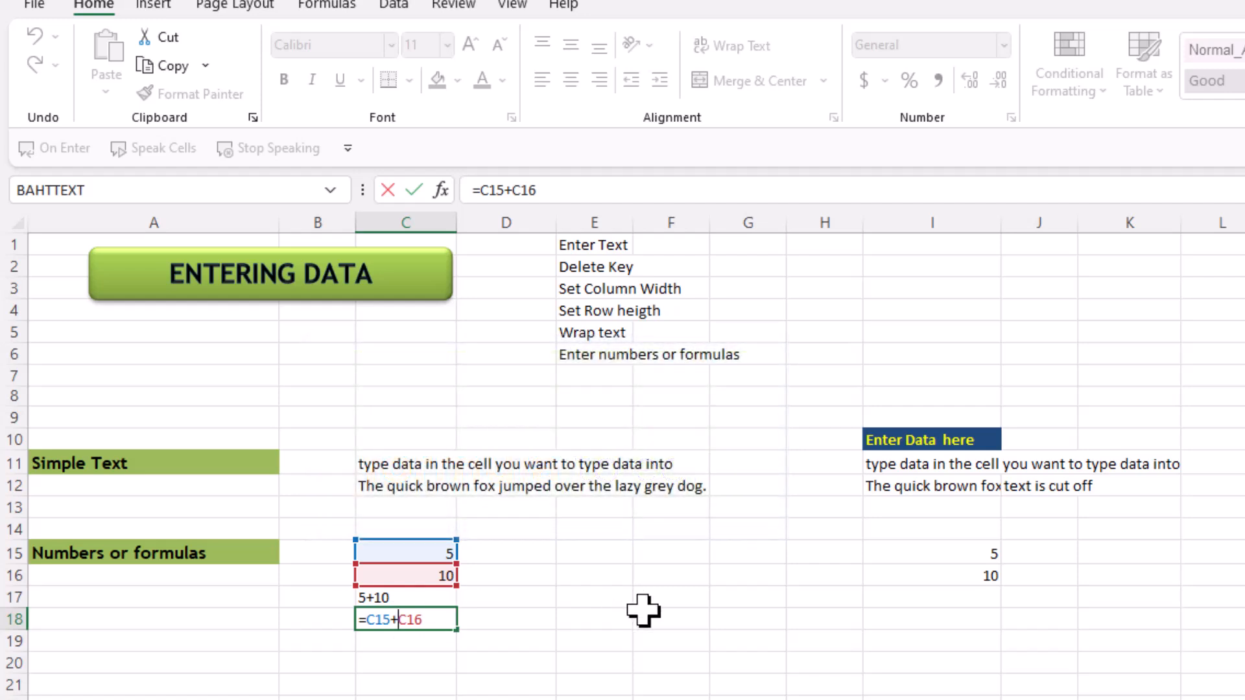
key("ctrl+Return")
Enter the formula =I15+I16 in cell I18 to add the two numbers by cell reference
left_click(946, 617)
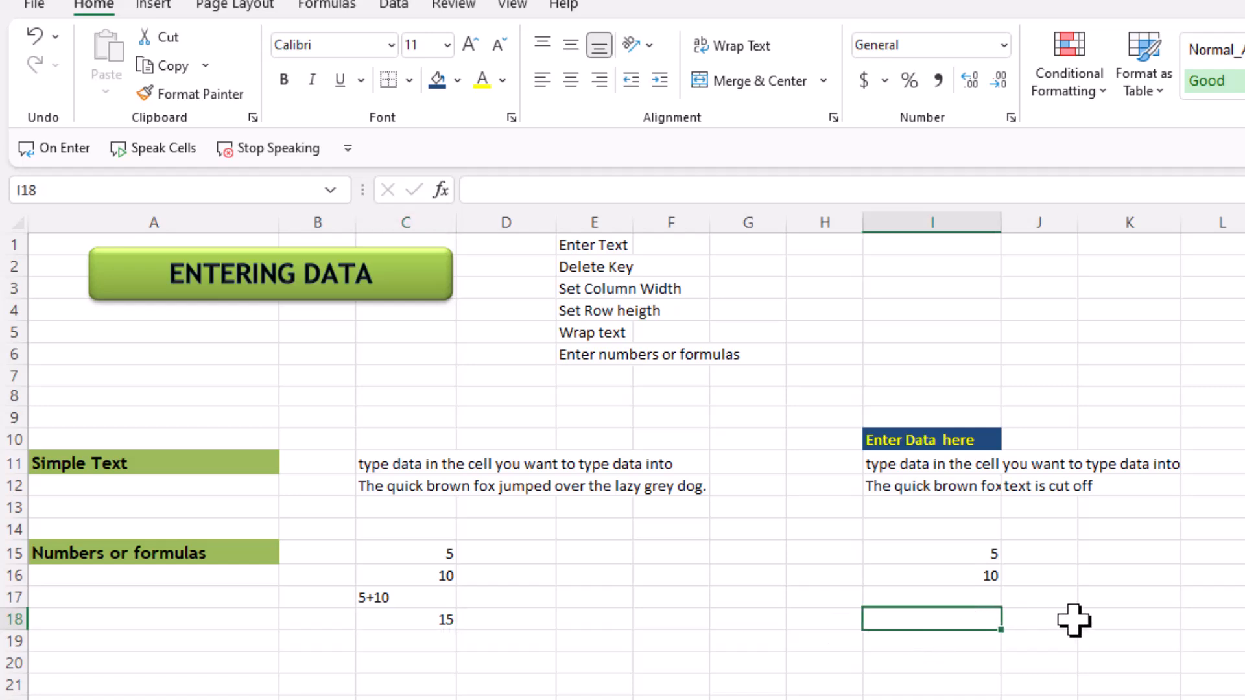
type("=")
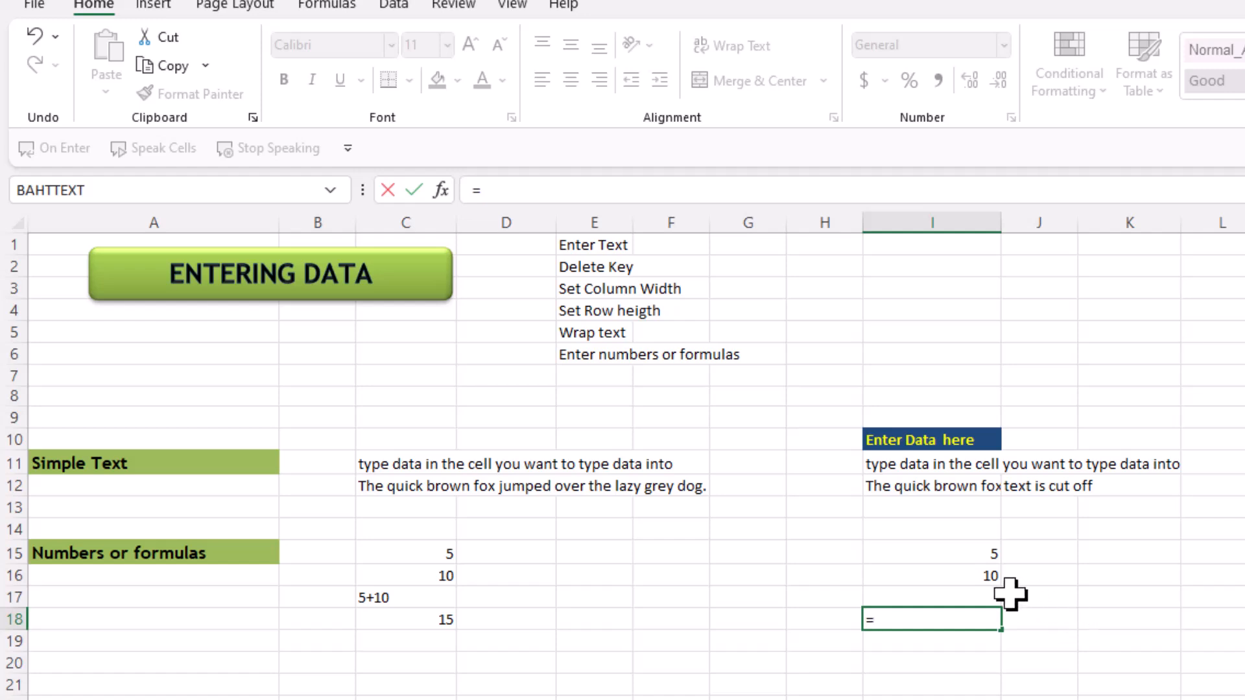
left_click(965, 553)
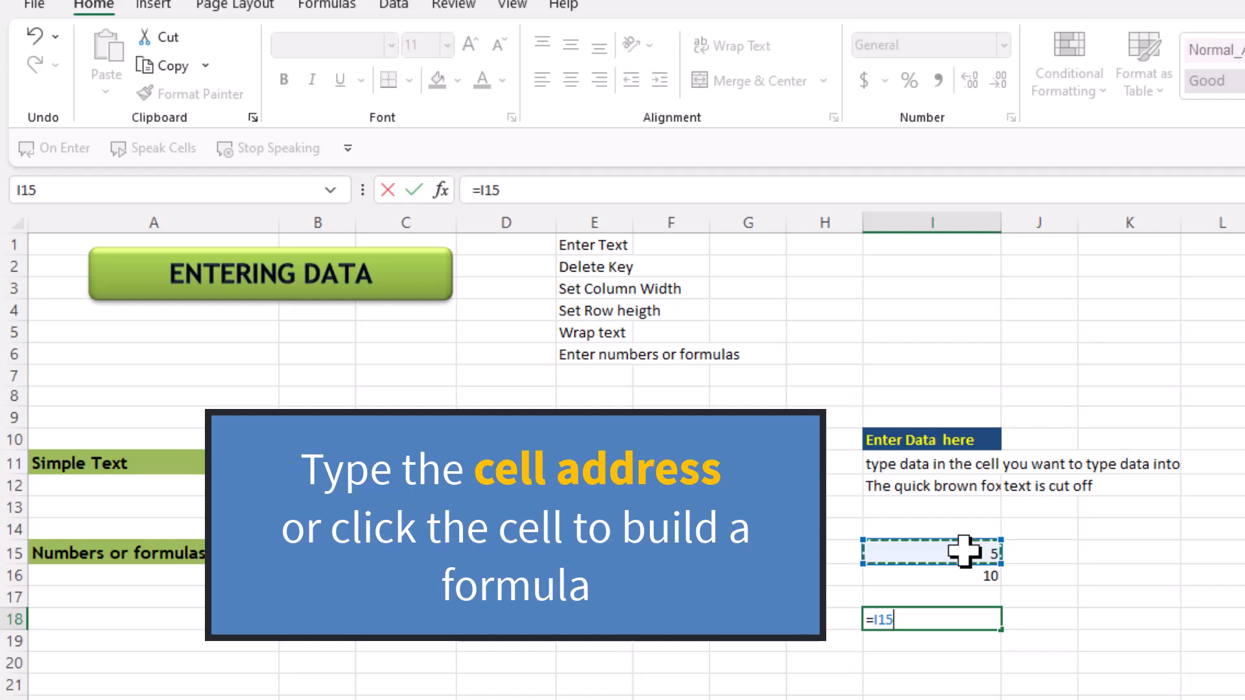
type("+")
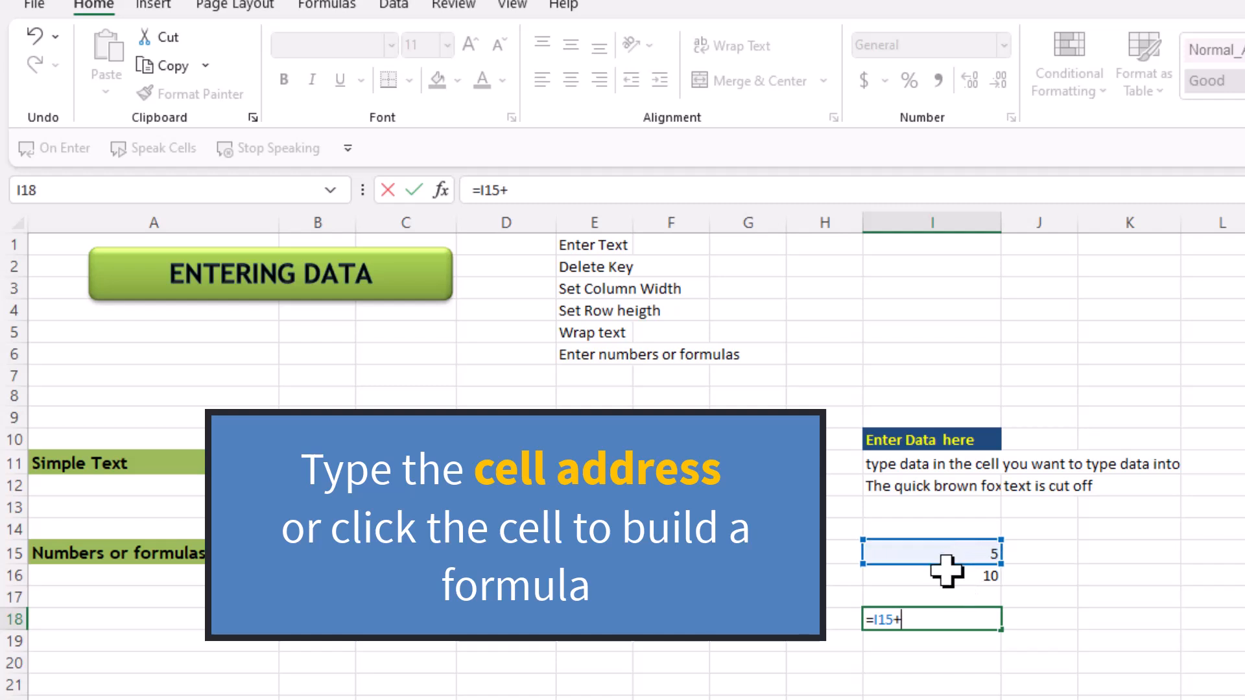
left_click(946, 575)
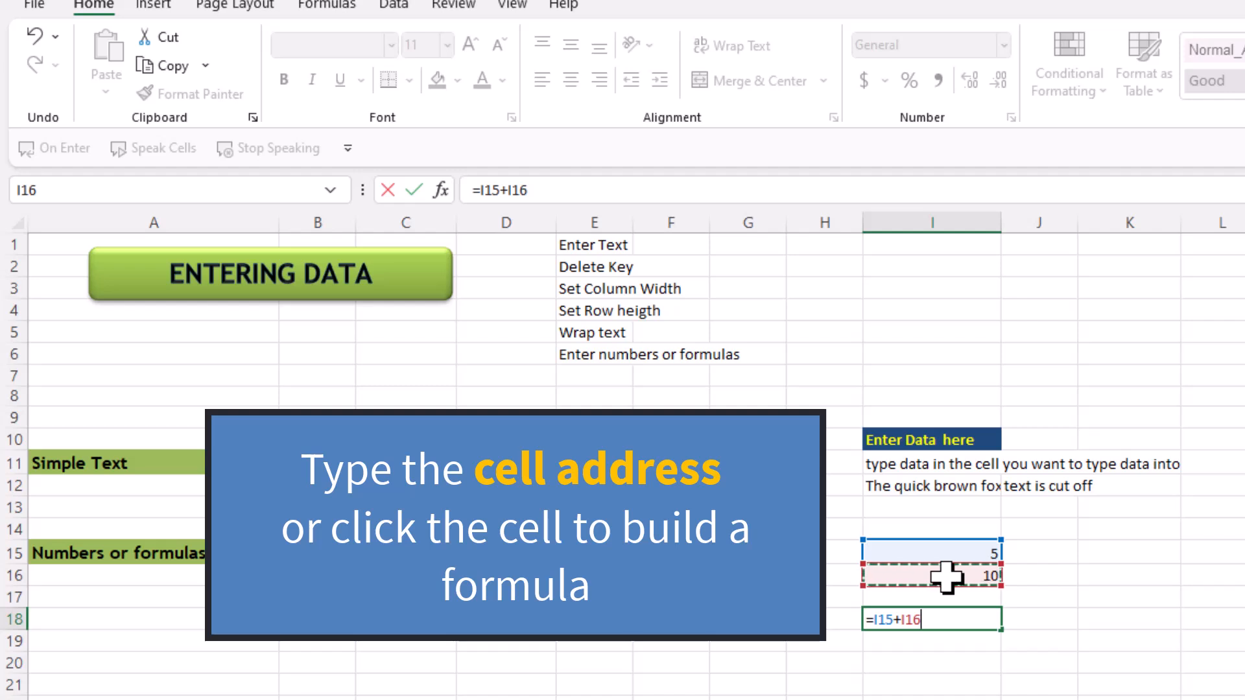
key("Return")
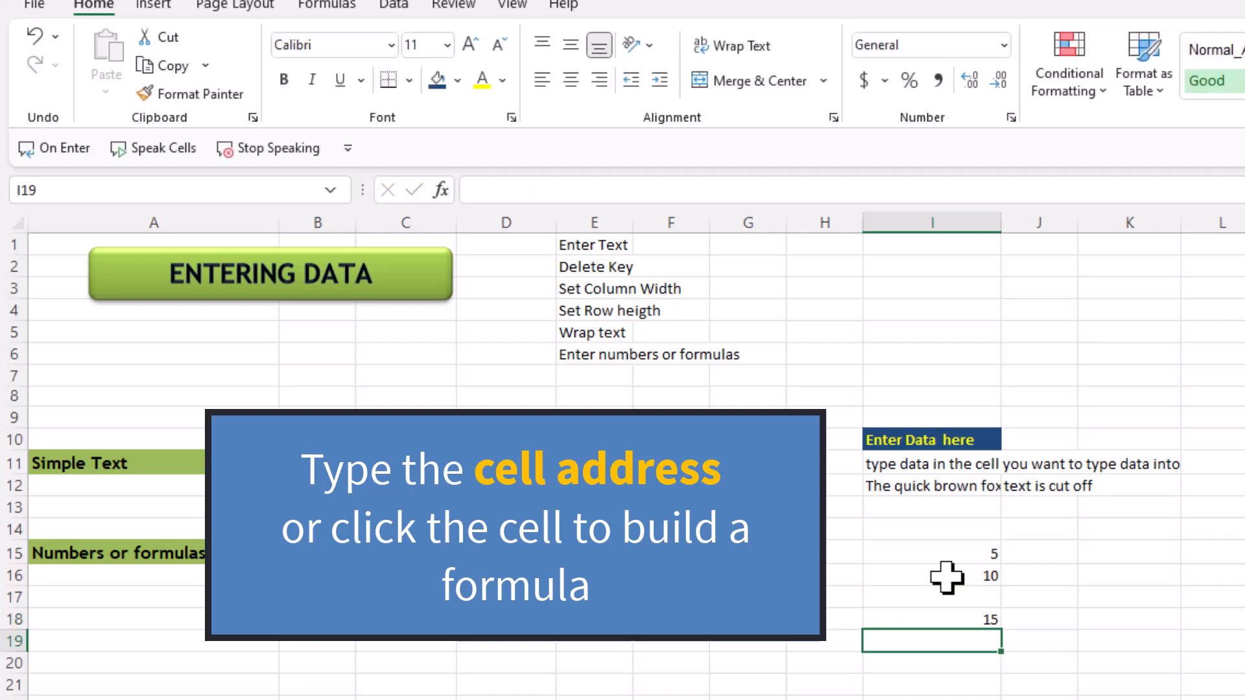
Examine the contents of cells I15 through I18, comparing the plain numbers with the formula that references them
key("Up")
key("Up")
key("Up")
key("Up")
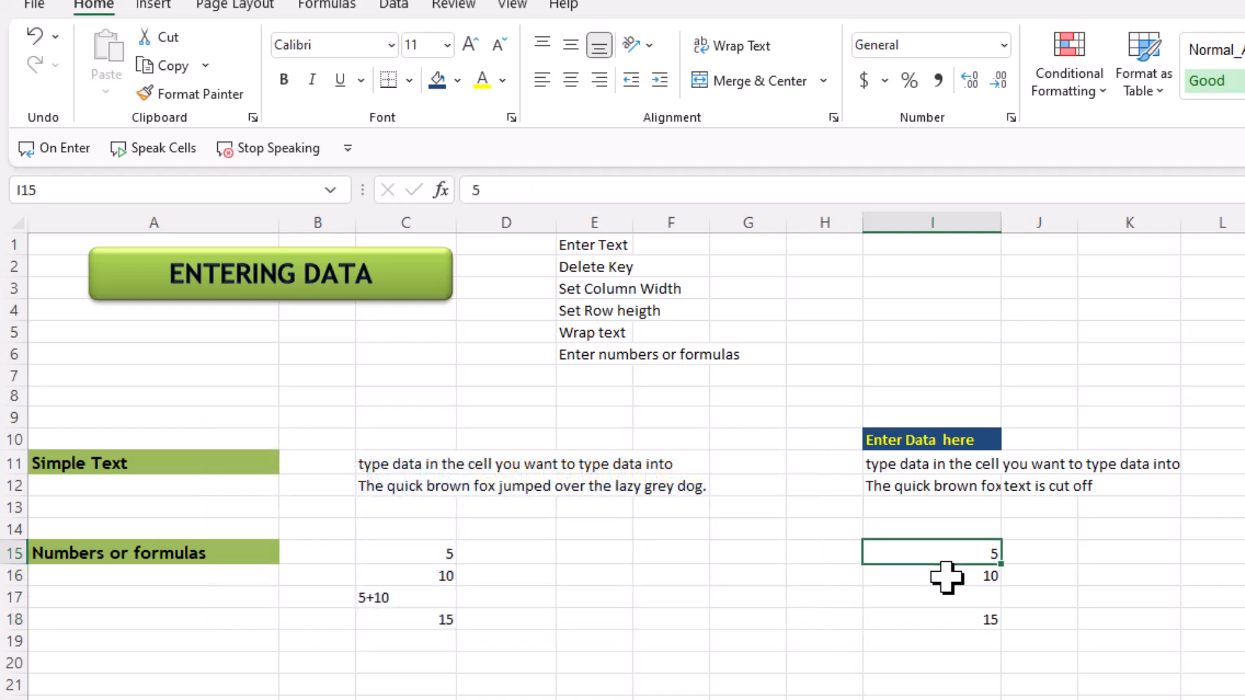
key("Down")
key("Down")
key("Down")
key("Down")
key("Up")
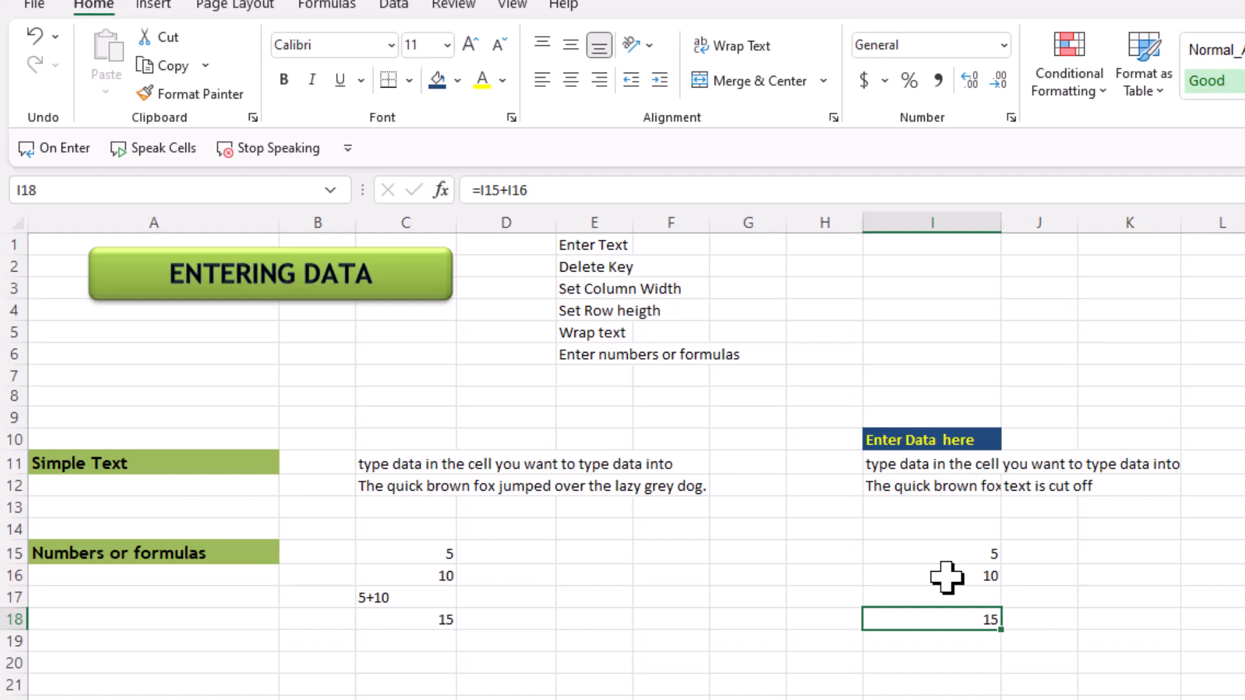
Change the number in cell I15 to 8 and select I18 to check the recalculated sum
key("Up")
key("Up")
key("Up")
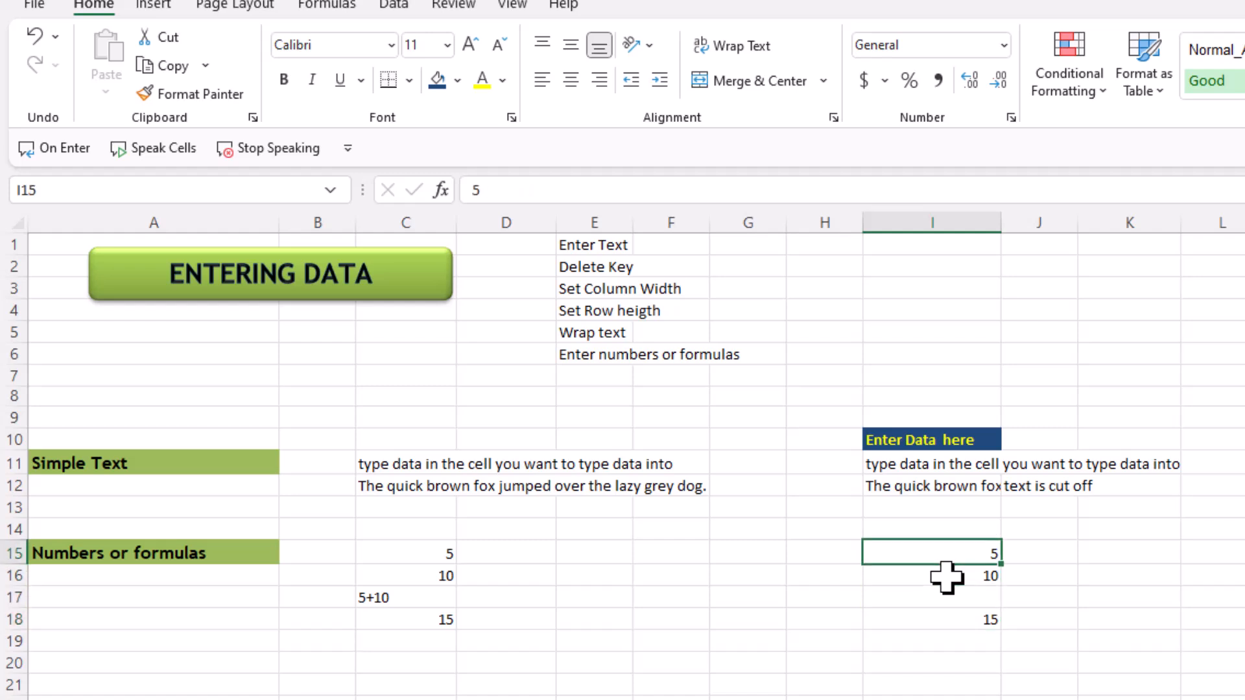
type("8")
key("Return")
key("Down")
key("Down")
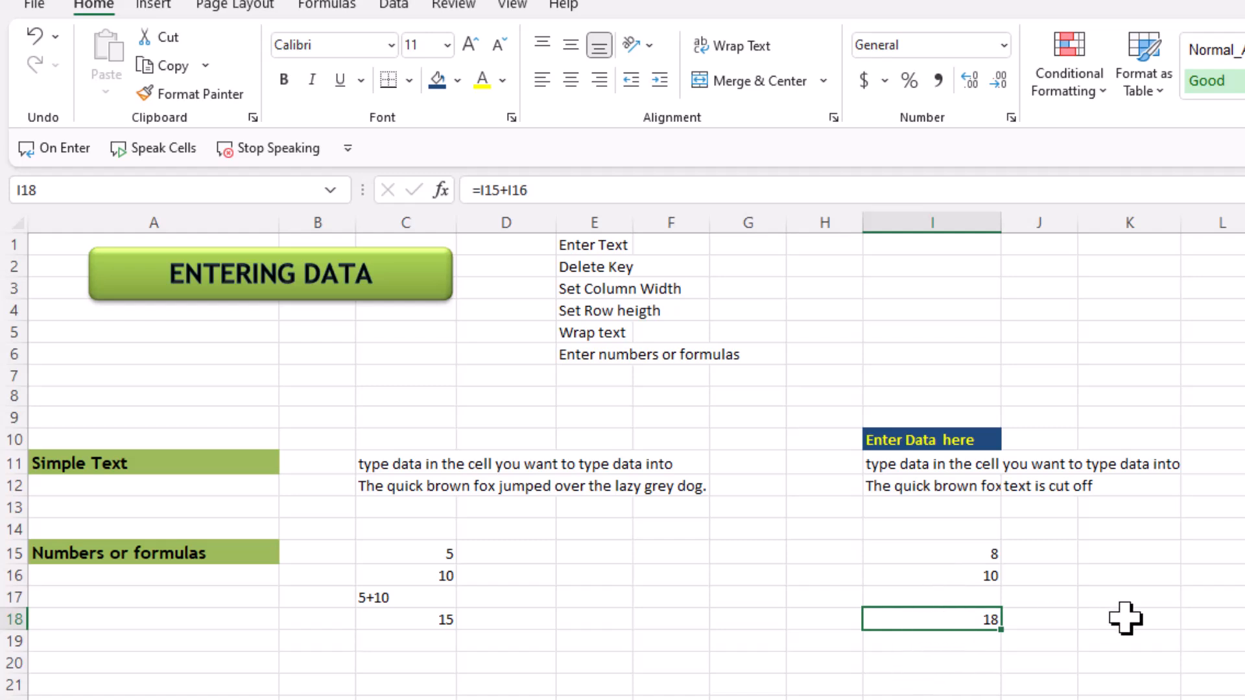
Clear the sum in I18 and the two numbers in I16 and I15
key("Delete")
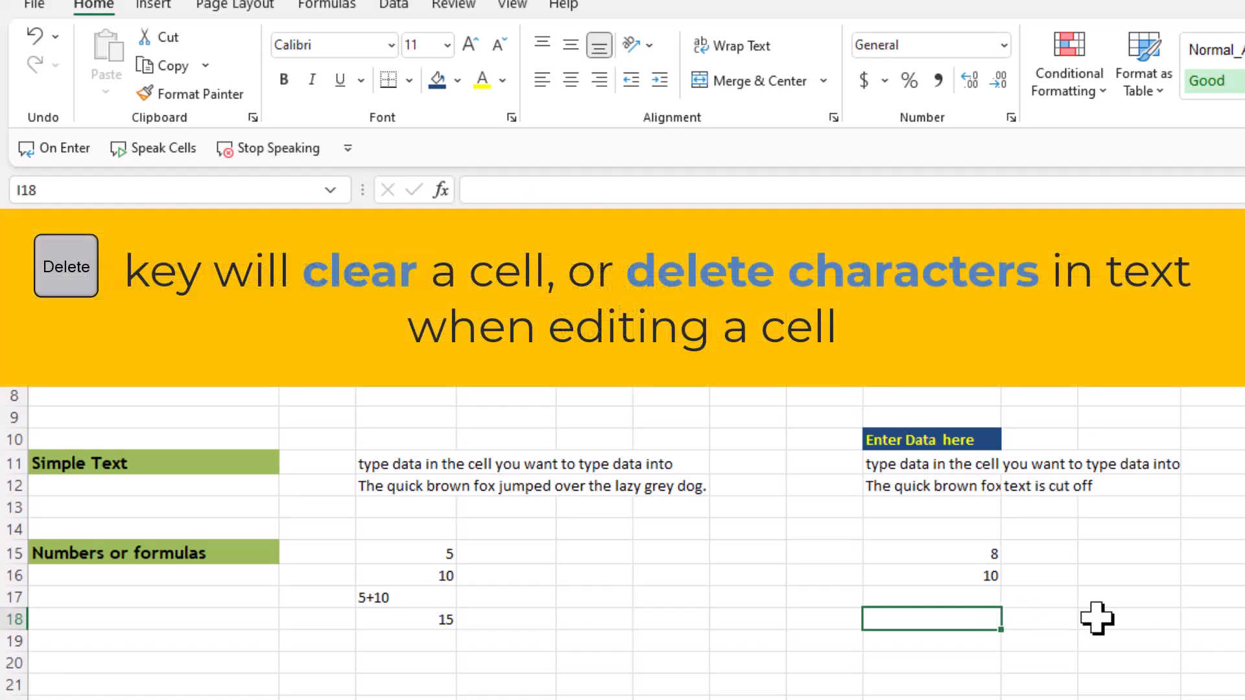
left_click(919, 577)
key("Delete")
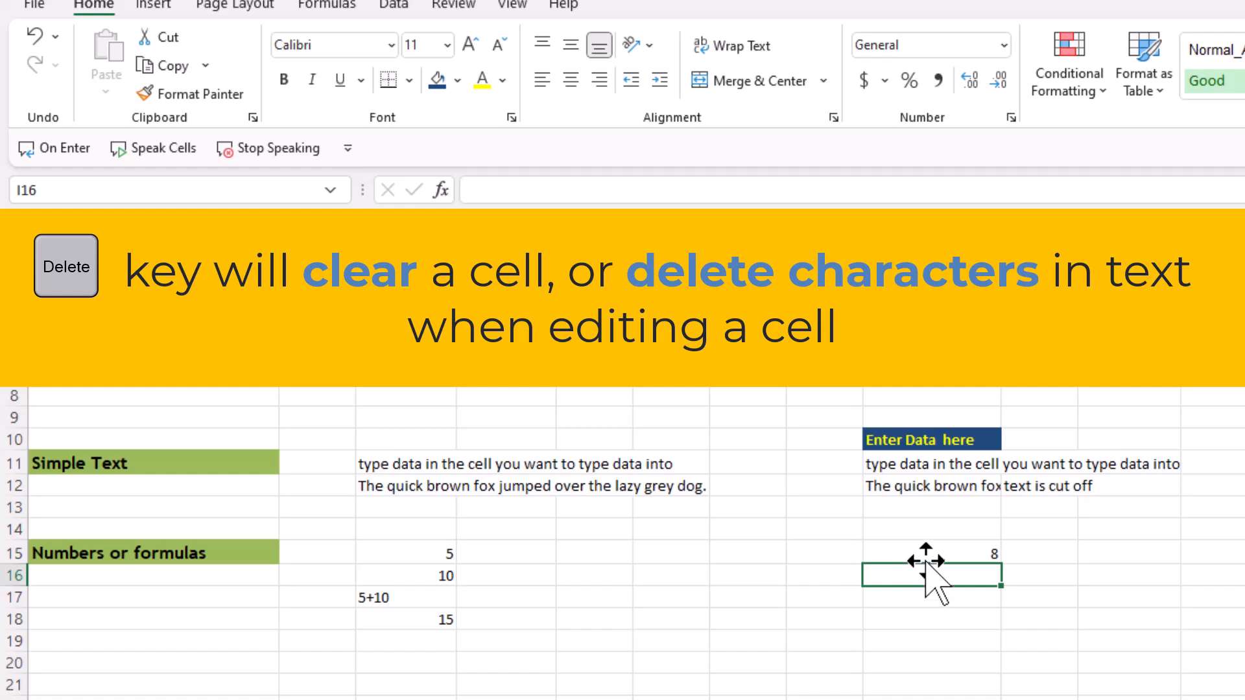
left_click(926, 556)
key("Delete")
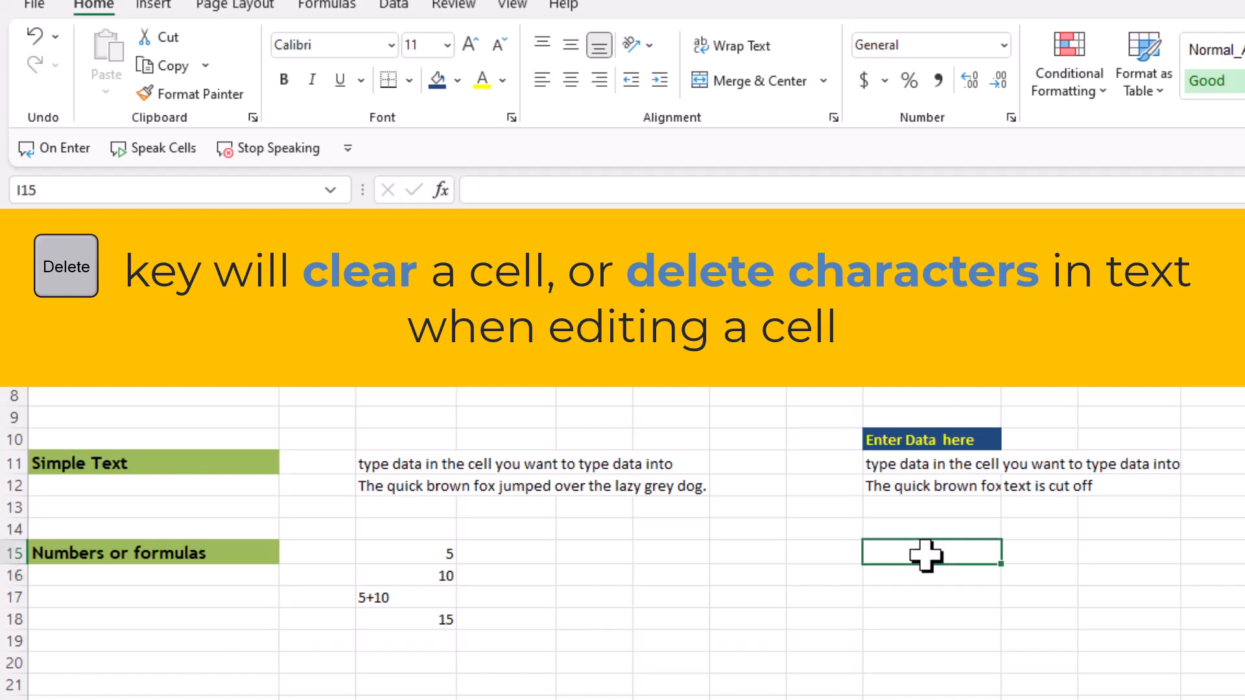
Edit the sentence in cell I12 in place, removing the word "brown"
left_click(925, 487)
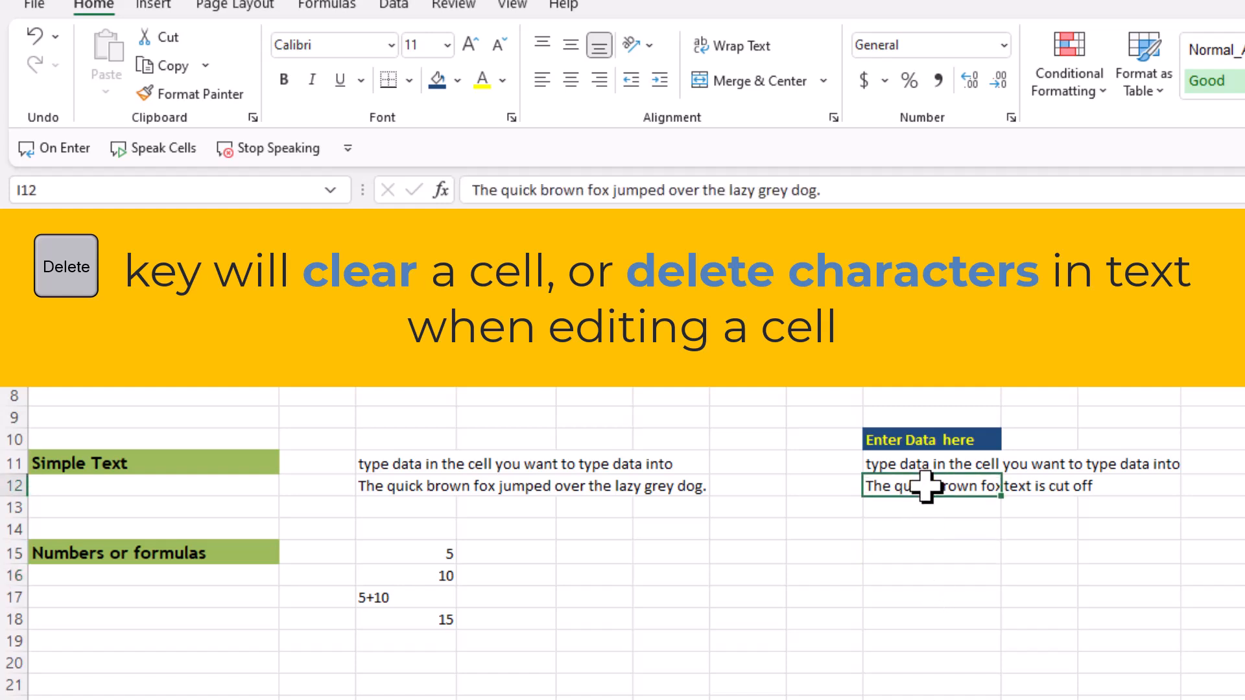
double_click(927, 488)
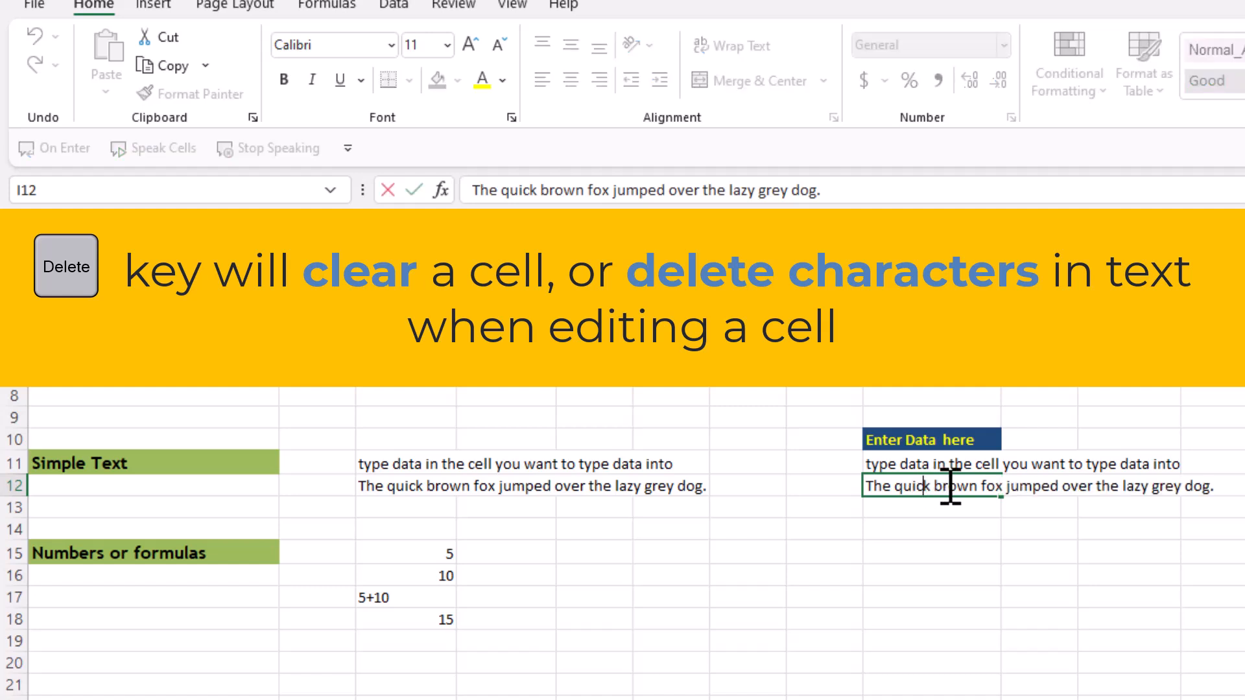
key("Delete")
key("Delete")
key("Delete")
key("Delete")
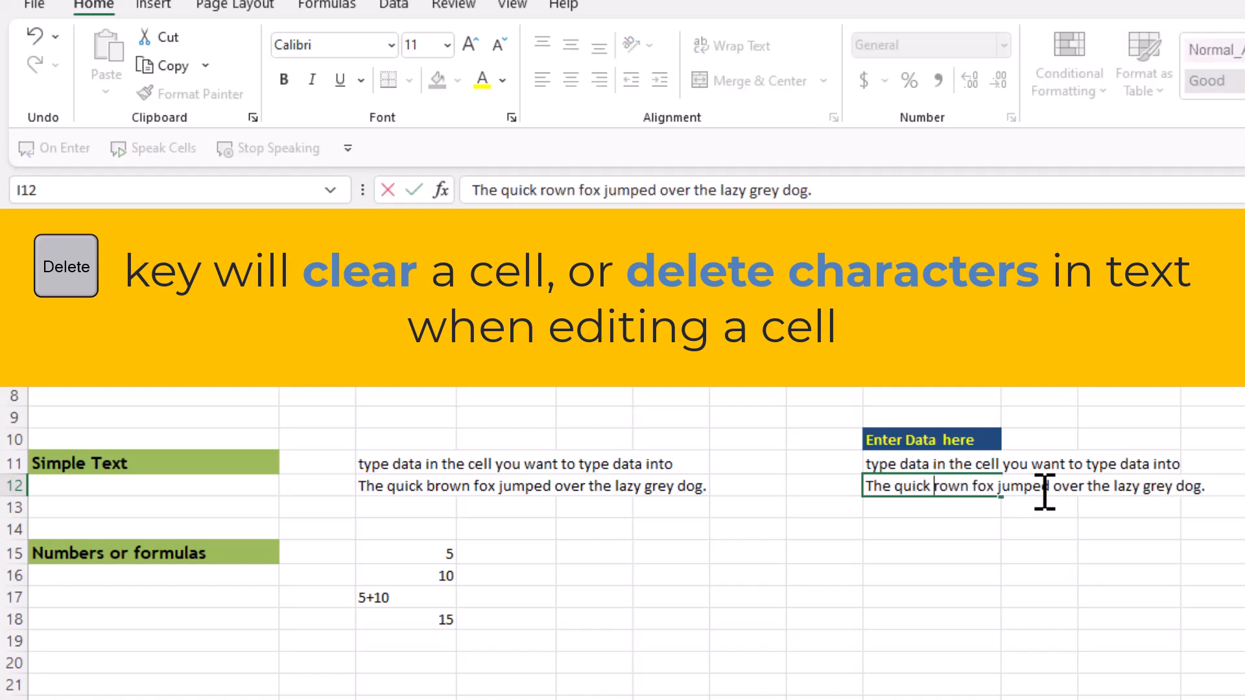
key("Delete")
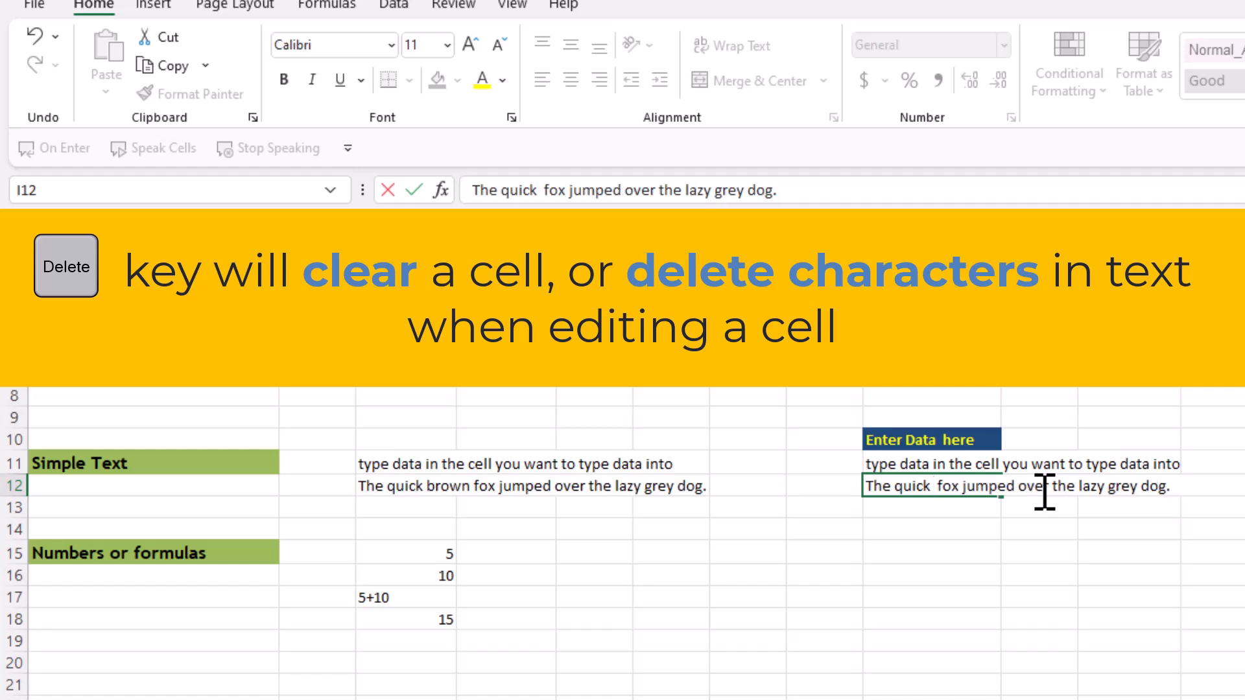
Remove "fox jumped" from the sentence being edited in I12, and cancel the whole edit
type("bro")
key("BackSpace")
key("BackSpace")
key("BackSpace")
key("Delete")
key("Delete")
key("Delete")
key("Delete")
key("Delete")
key("Delete")
key("Delete")
key("Delete")
key("Delete")
key("Delete")
key("Delete")
key("Delete")
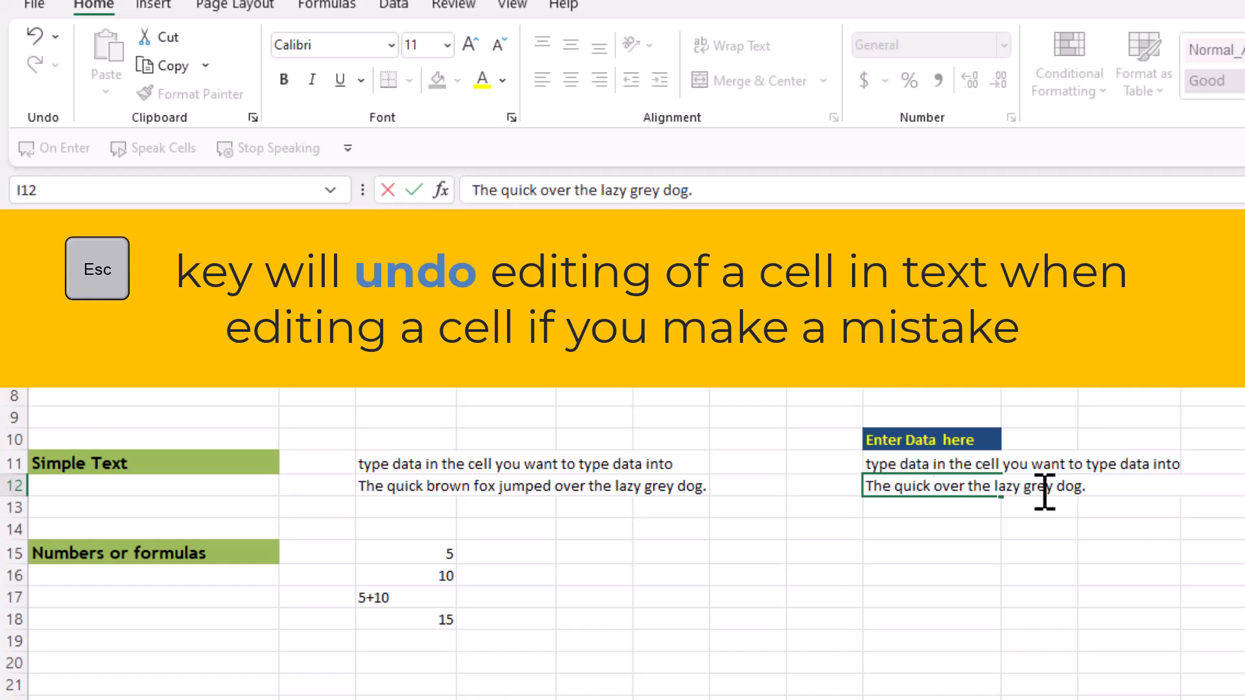
key("Escape")
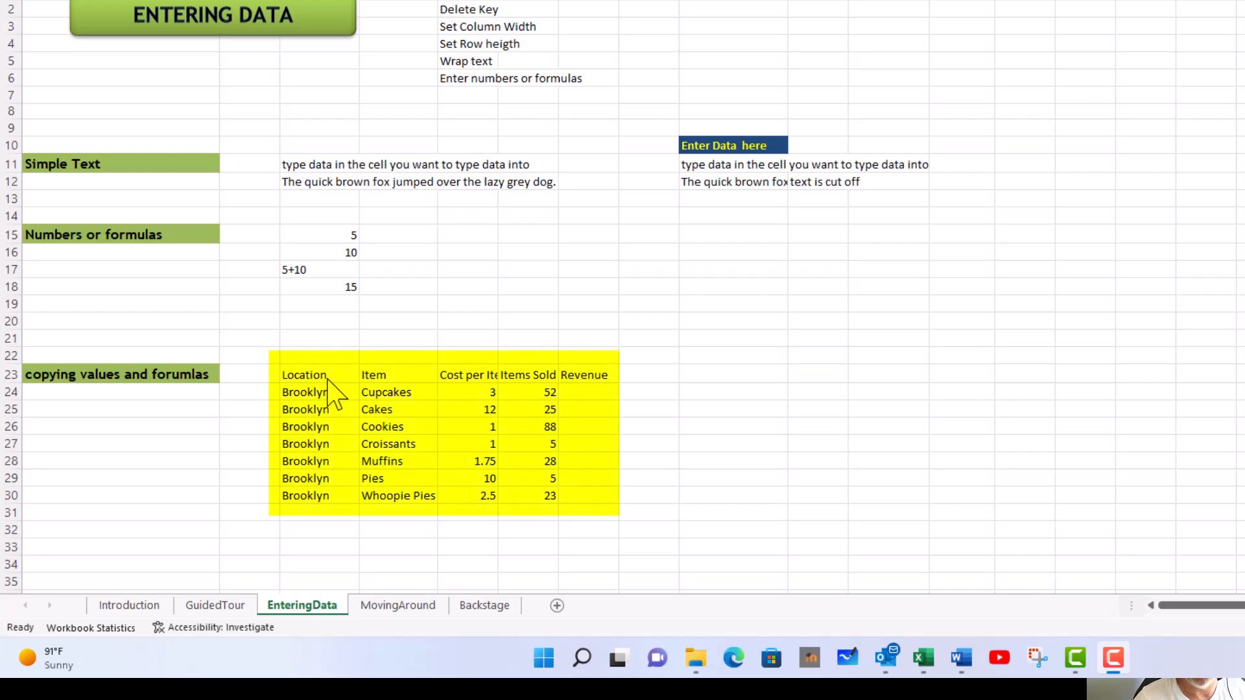
Enter the heading Location in cell I23 and Brooklyn in I24 below it
left_click(731, 374)
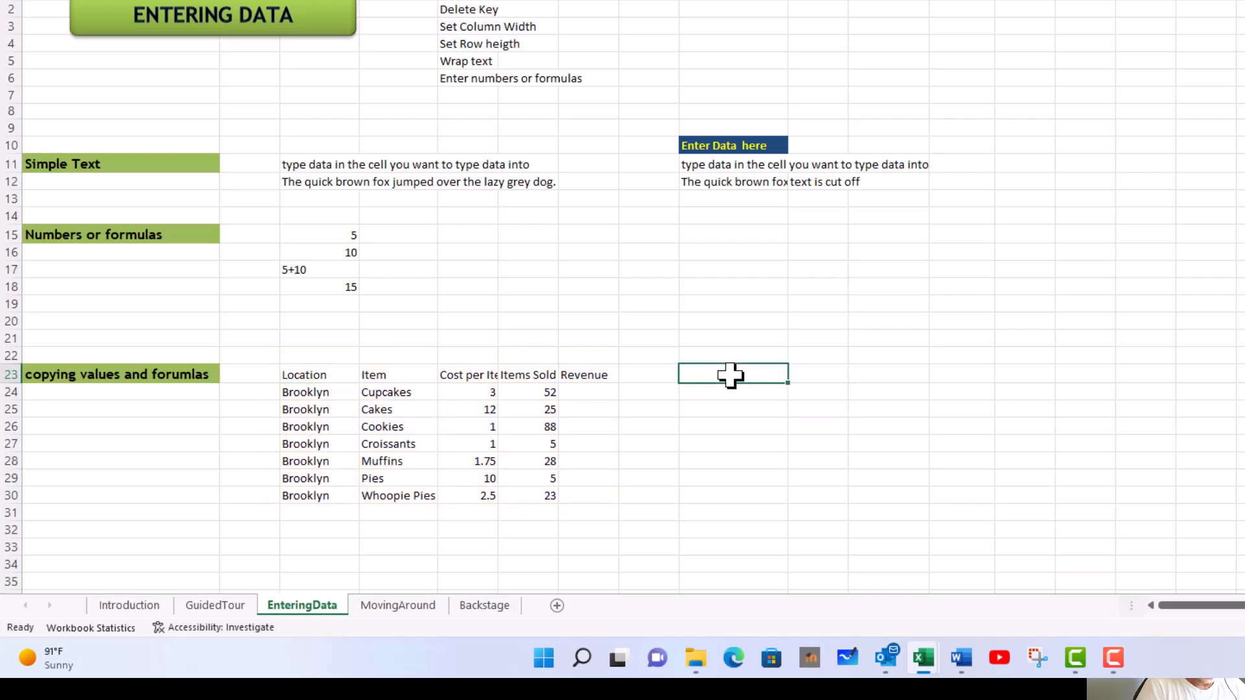
type("Loc")
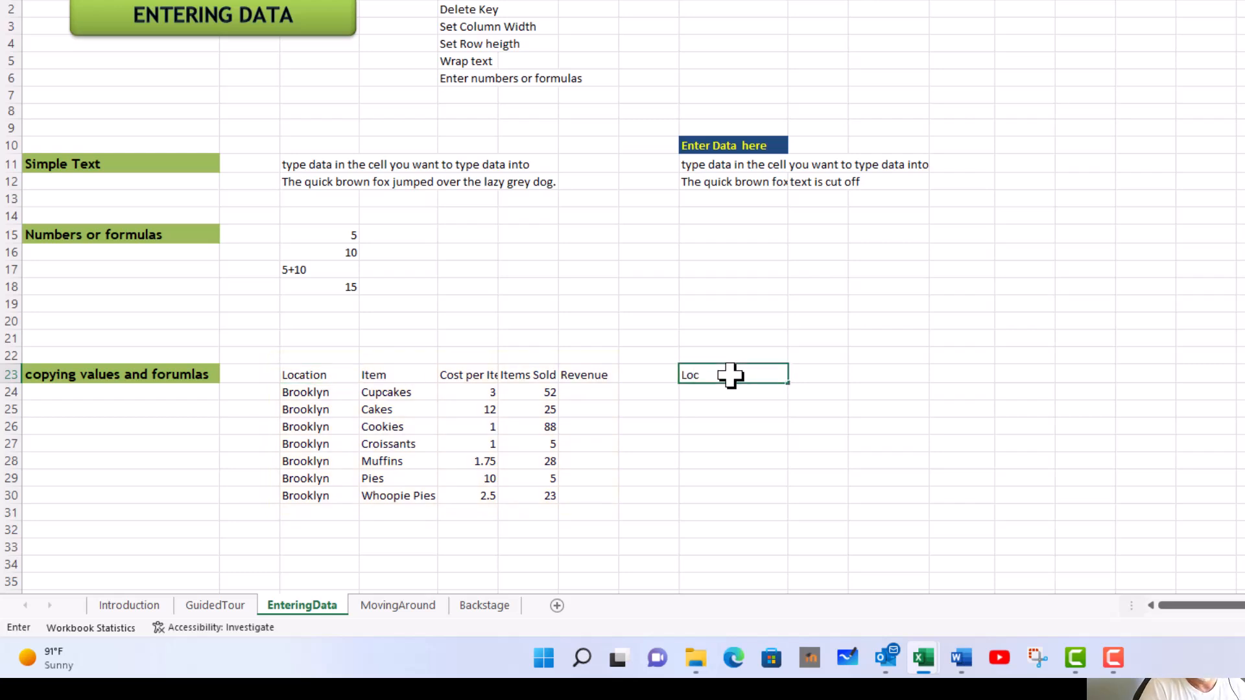
type("ation")
key("Return")
type("Brooklyn")
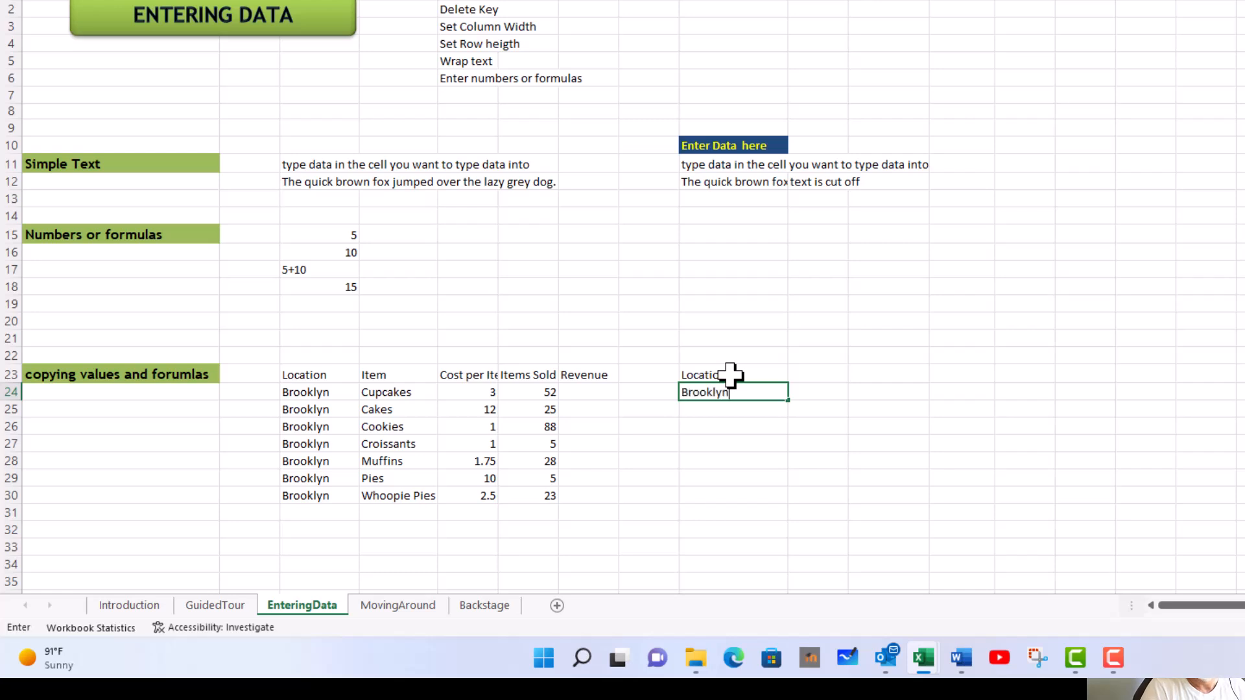
key("Return")
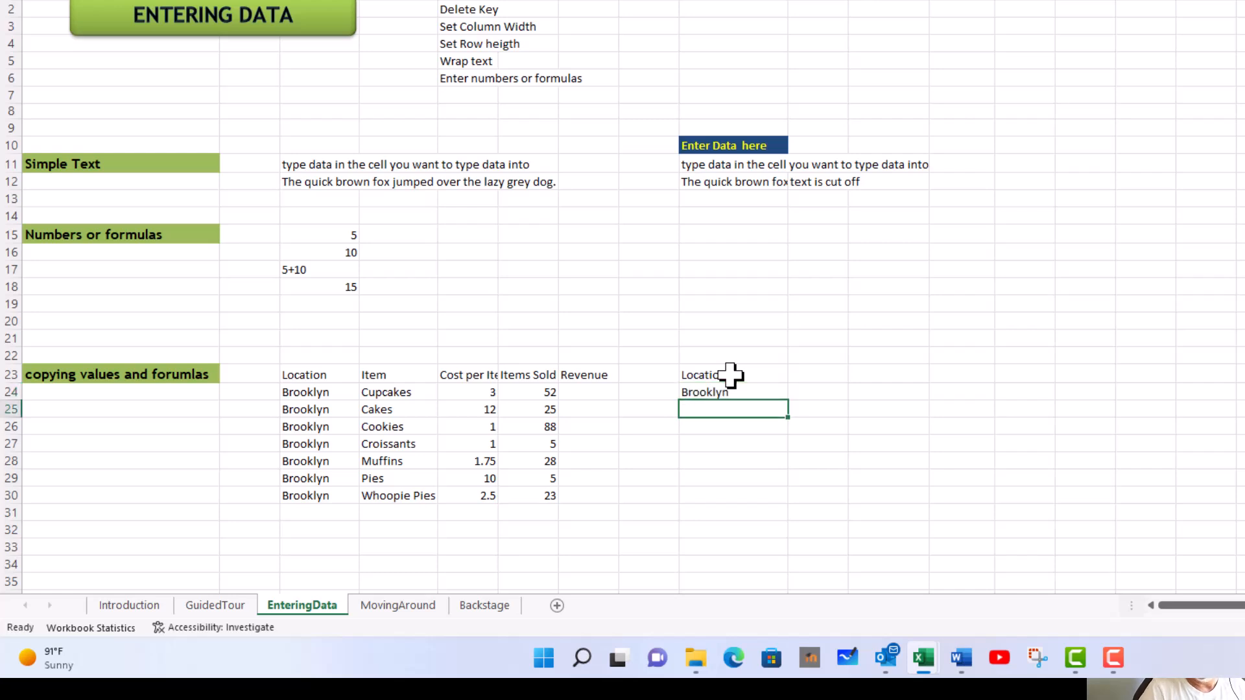
Copy Brooklyn from cell I24 and paste it into cells I25 through I30
left_click(762, 390)
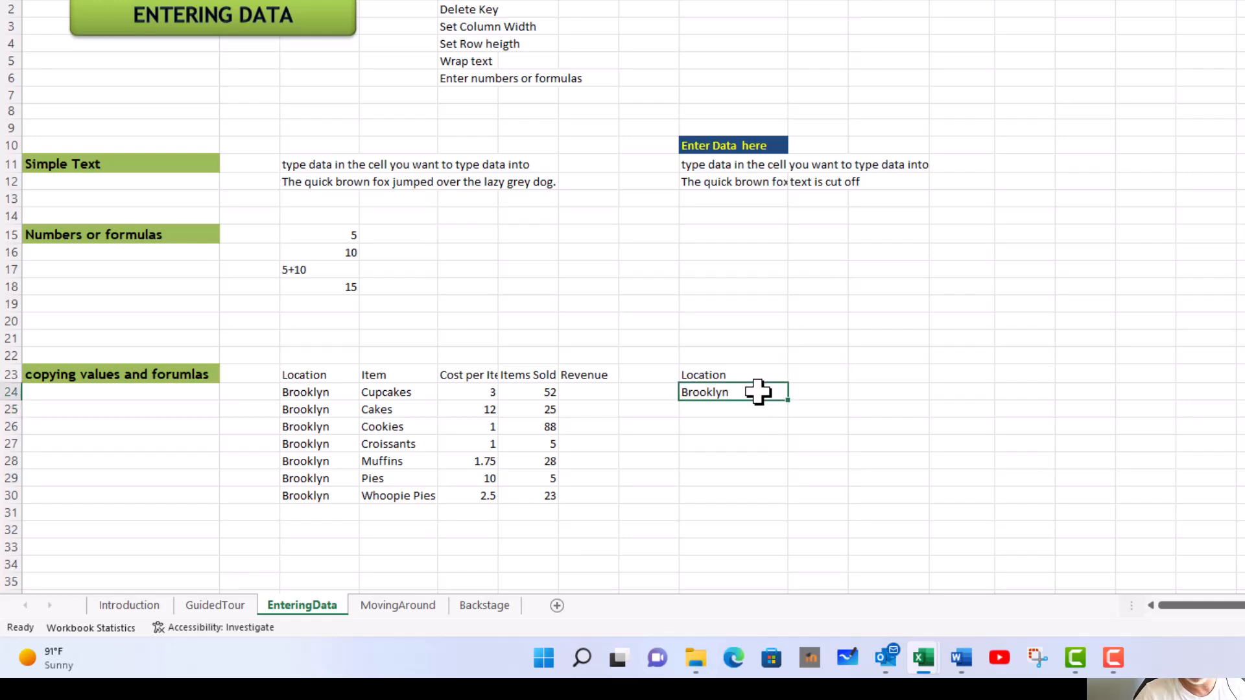
right_click(761, 391)
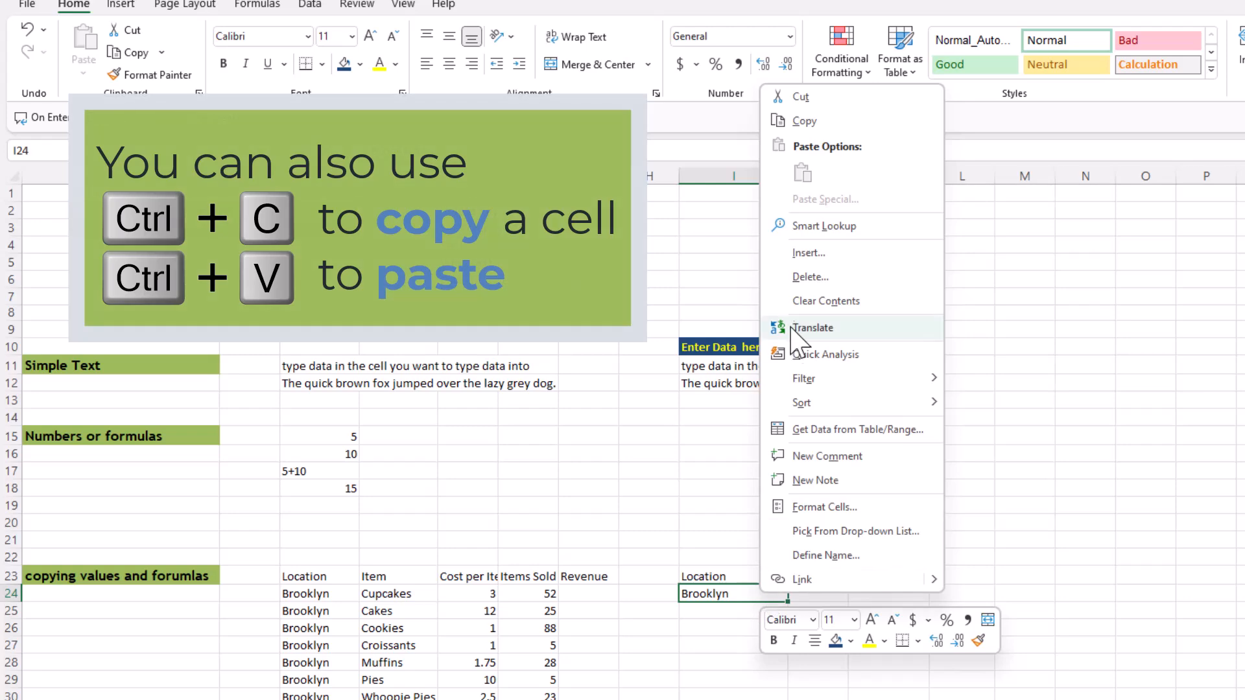
left_click(837, 123)
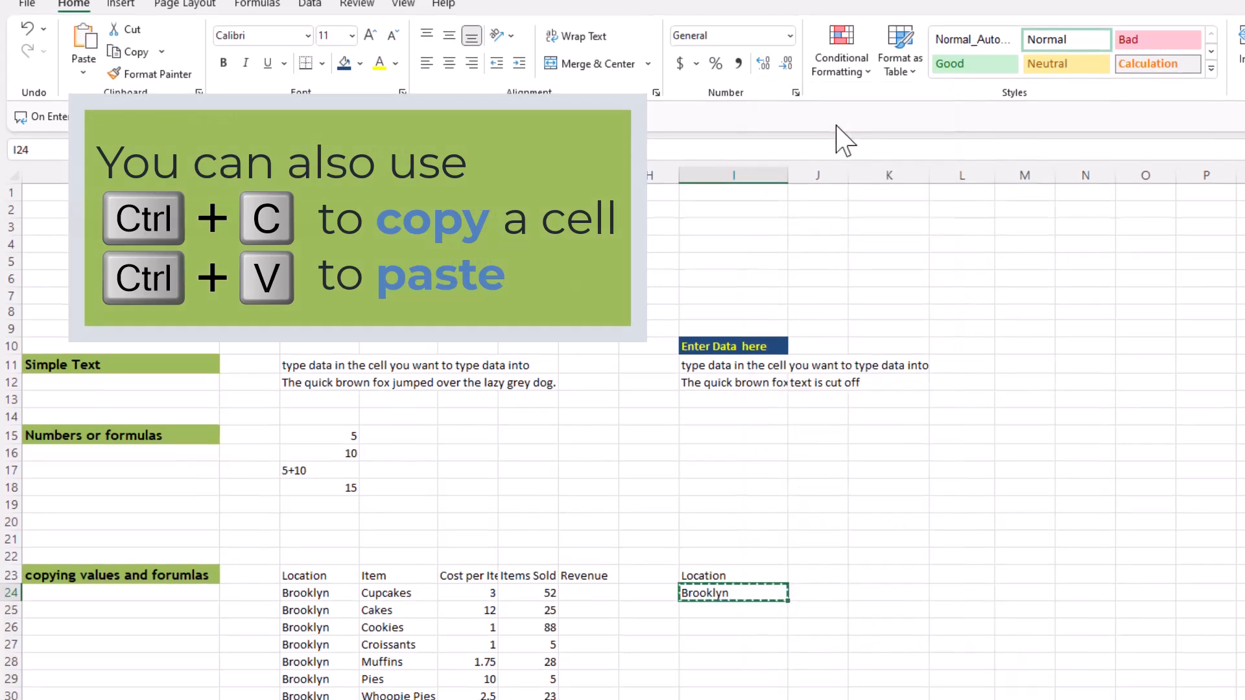
left_click_drag(723, 524, 719, 606)
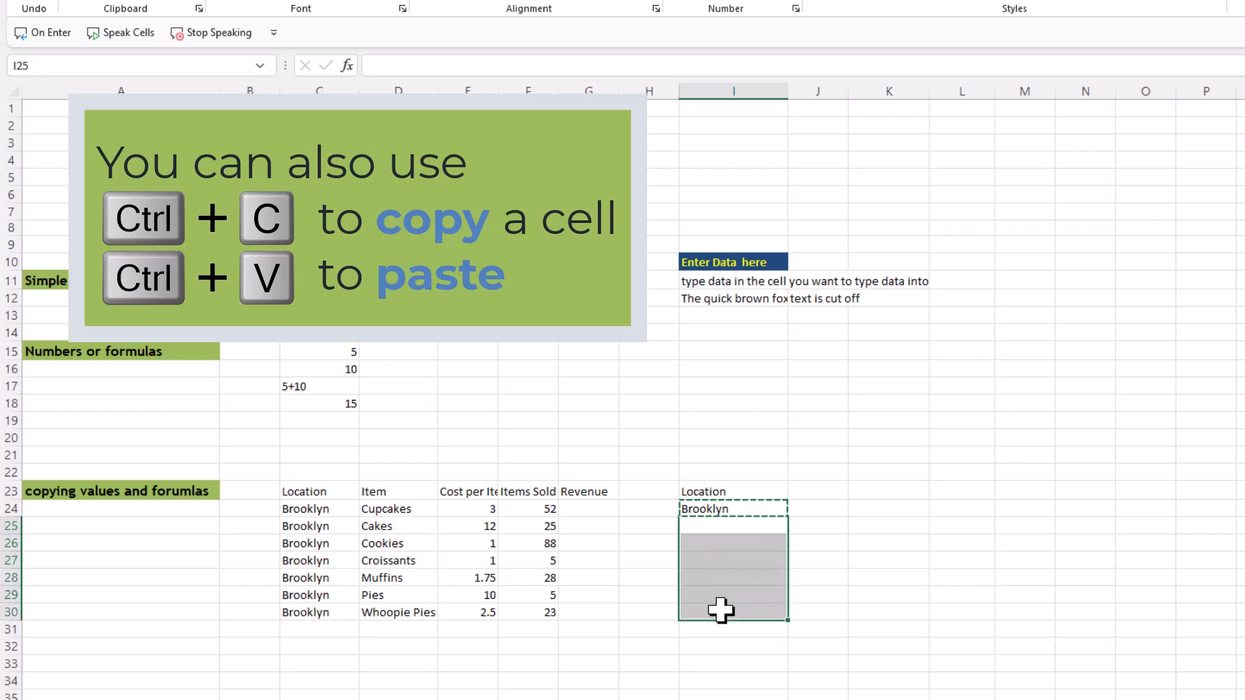
right_click(739, 572)
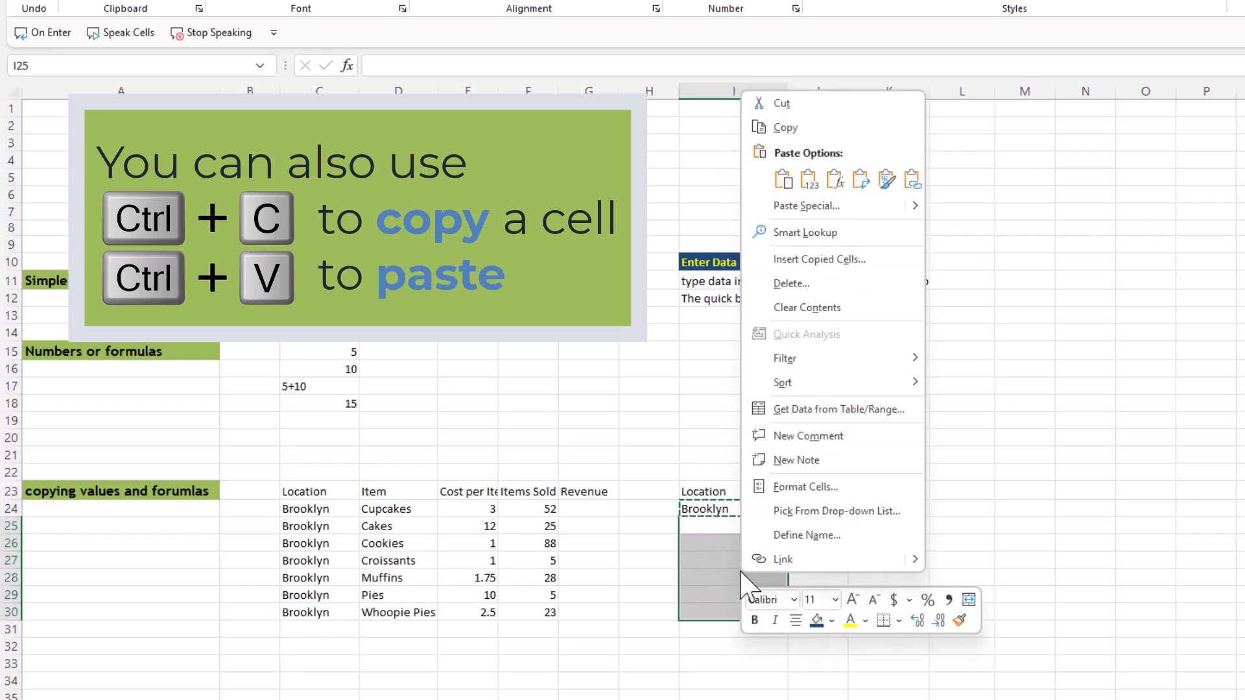
left_click(782, 179)
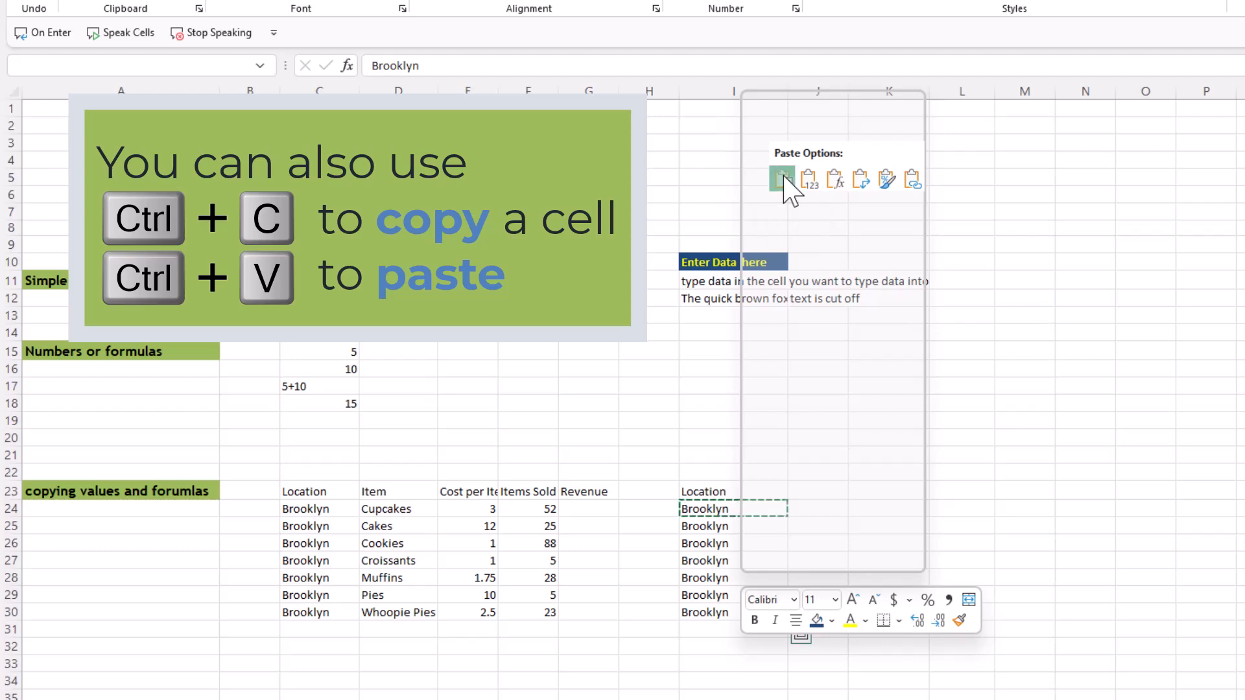
Copy the Item, Cost per Item and Items Sold columns in D23:F30 and paste them starting at cell J23
left_click(704, 527)
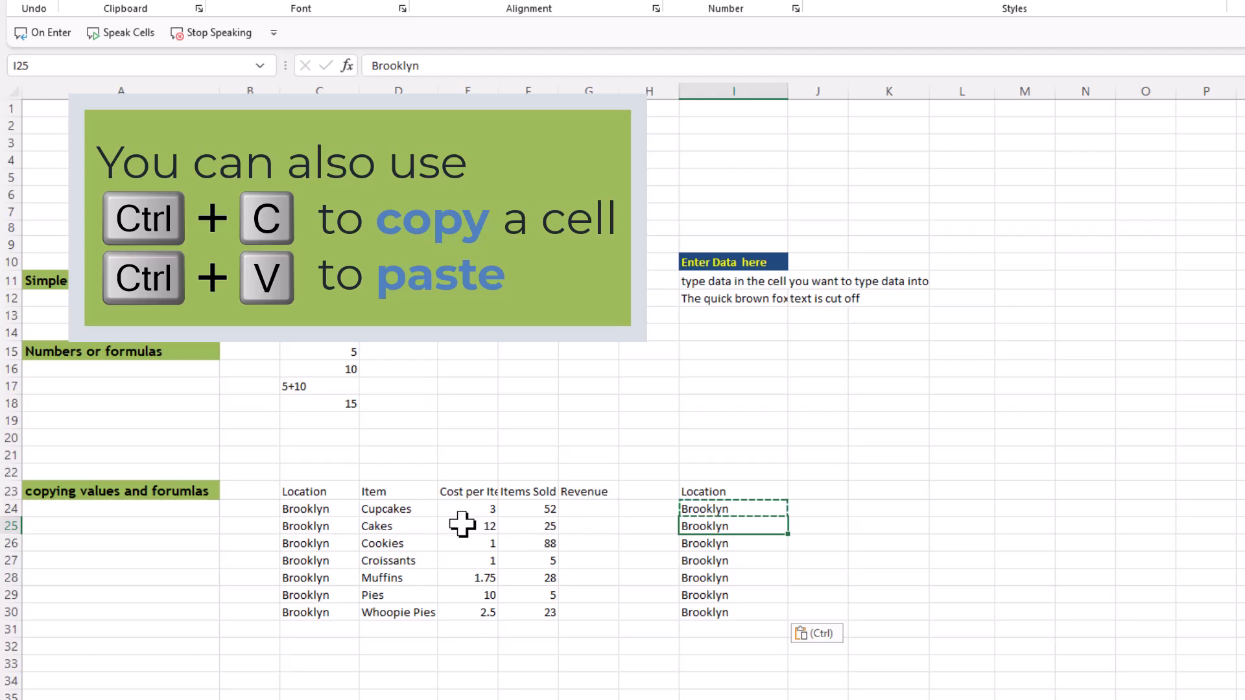
left_click(400, 491)
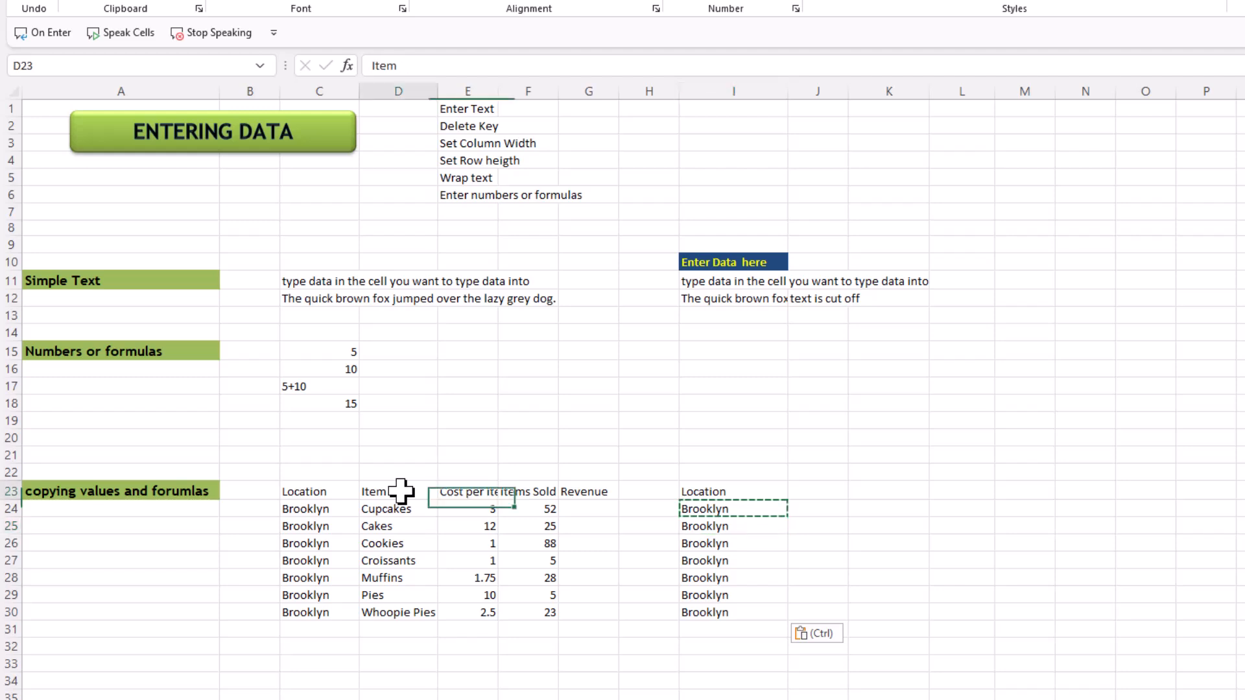
left_click_drag(400, 492, 525, 617)
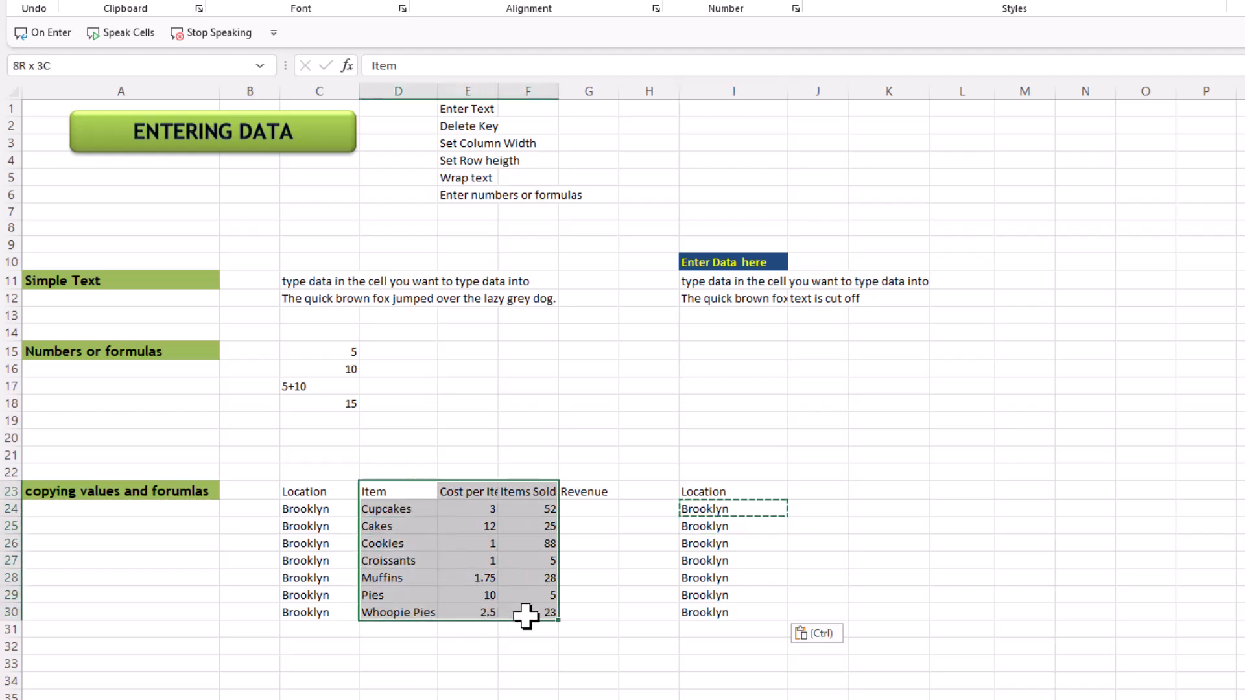
right_click(505, 591)
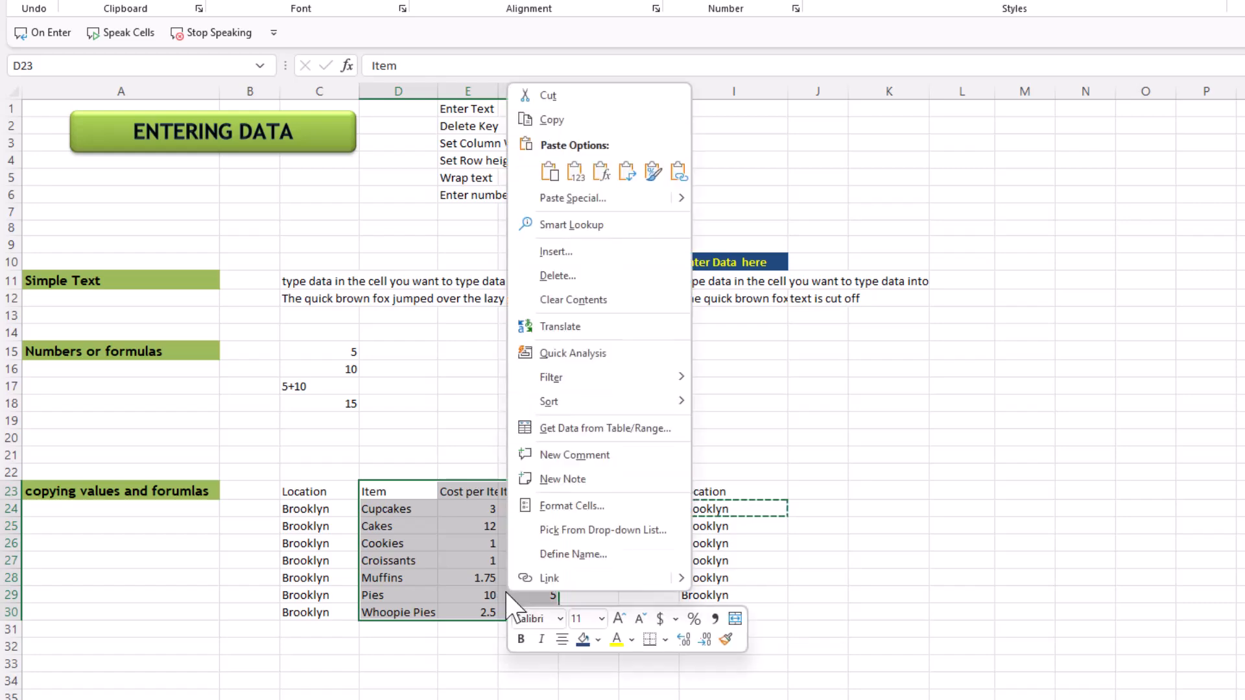
left_click(570, 119)
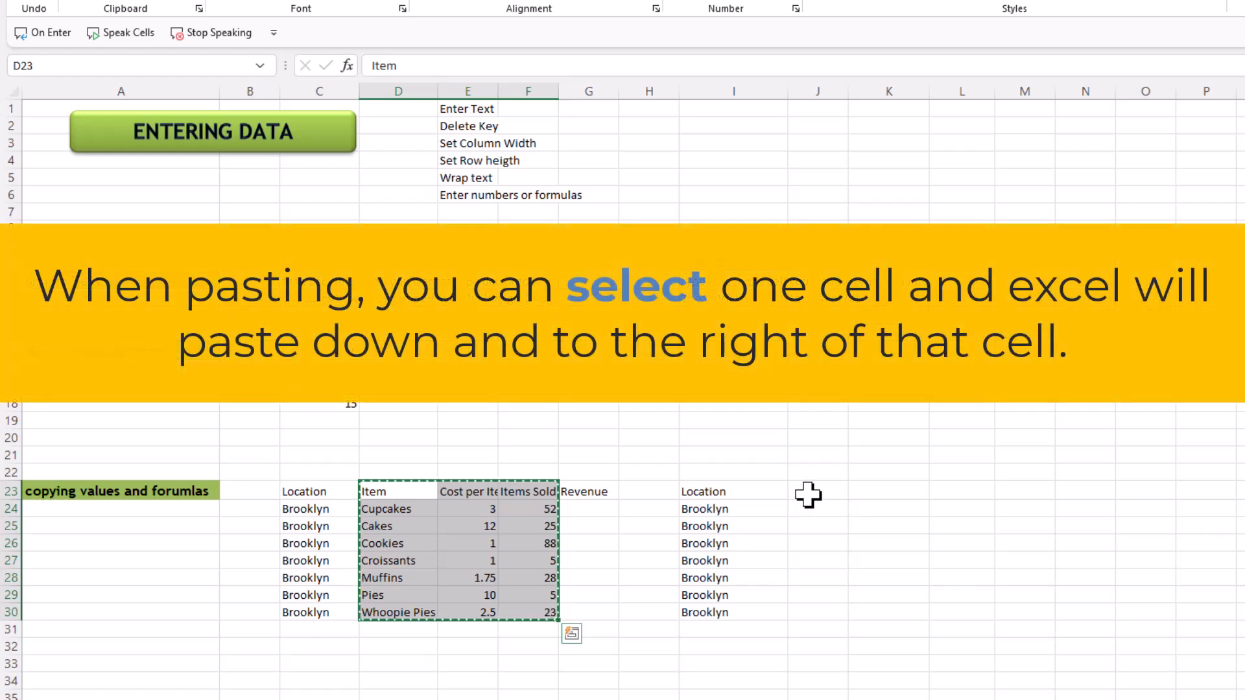
left_click(807, 494)
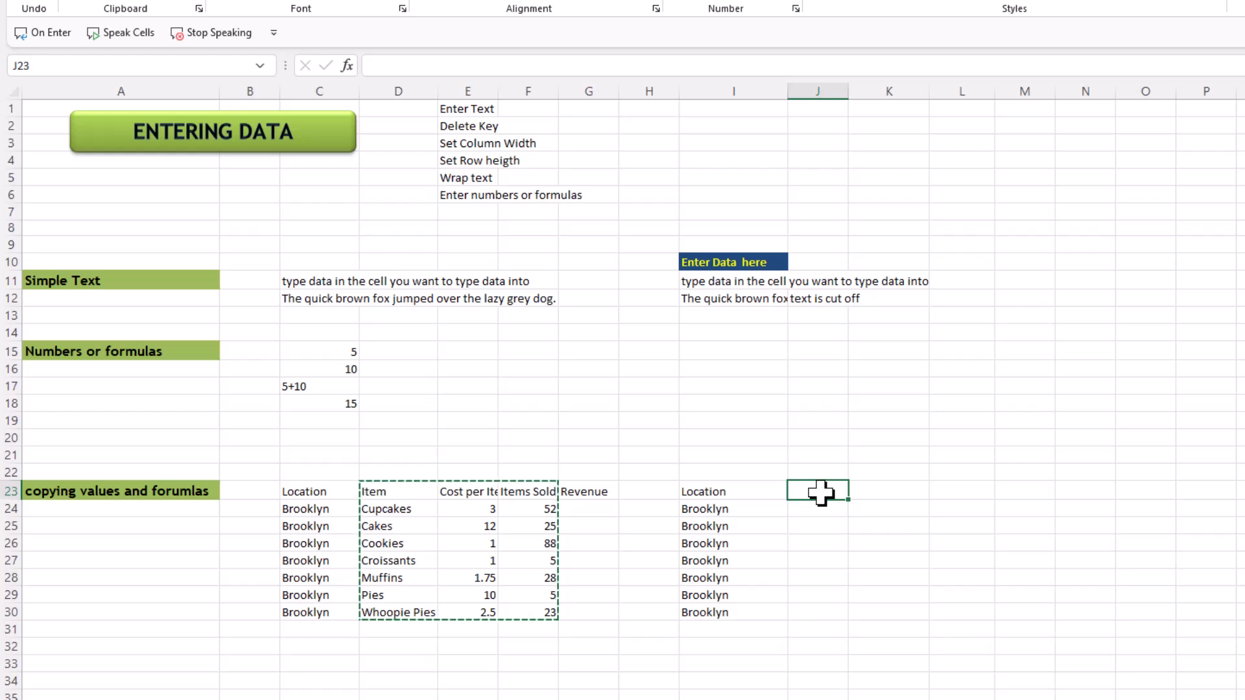
right_click(821, 493)
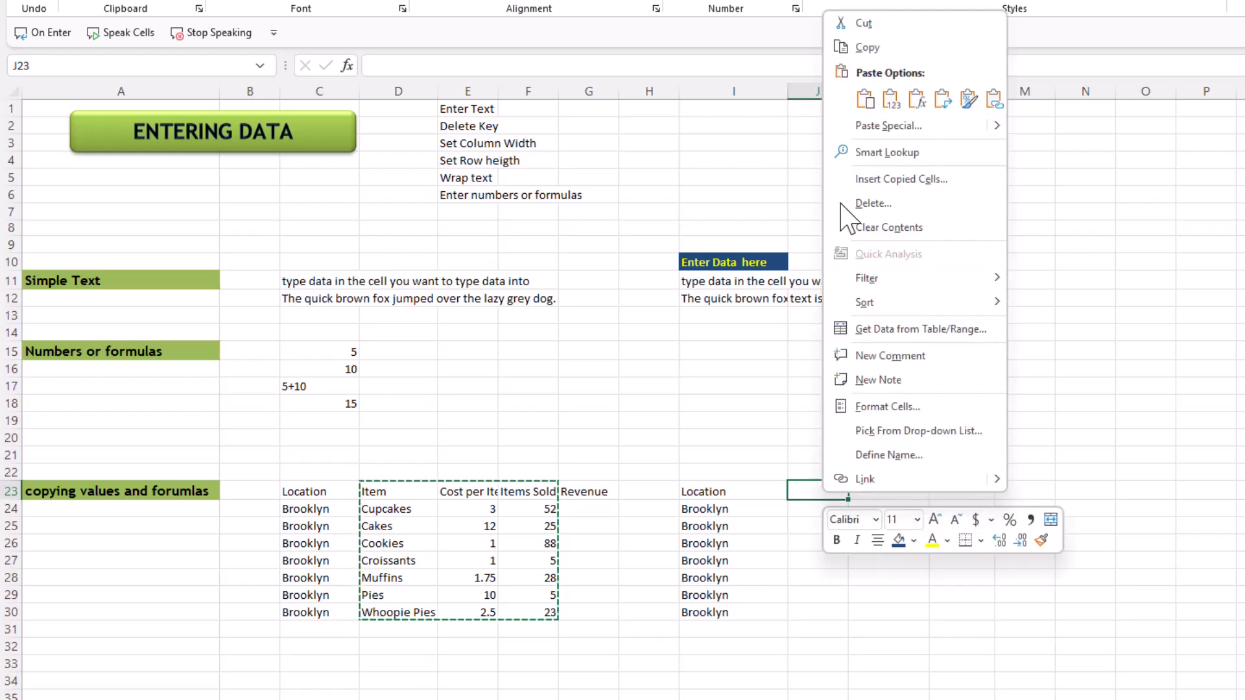
left_click(865, 98)
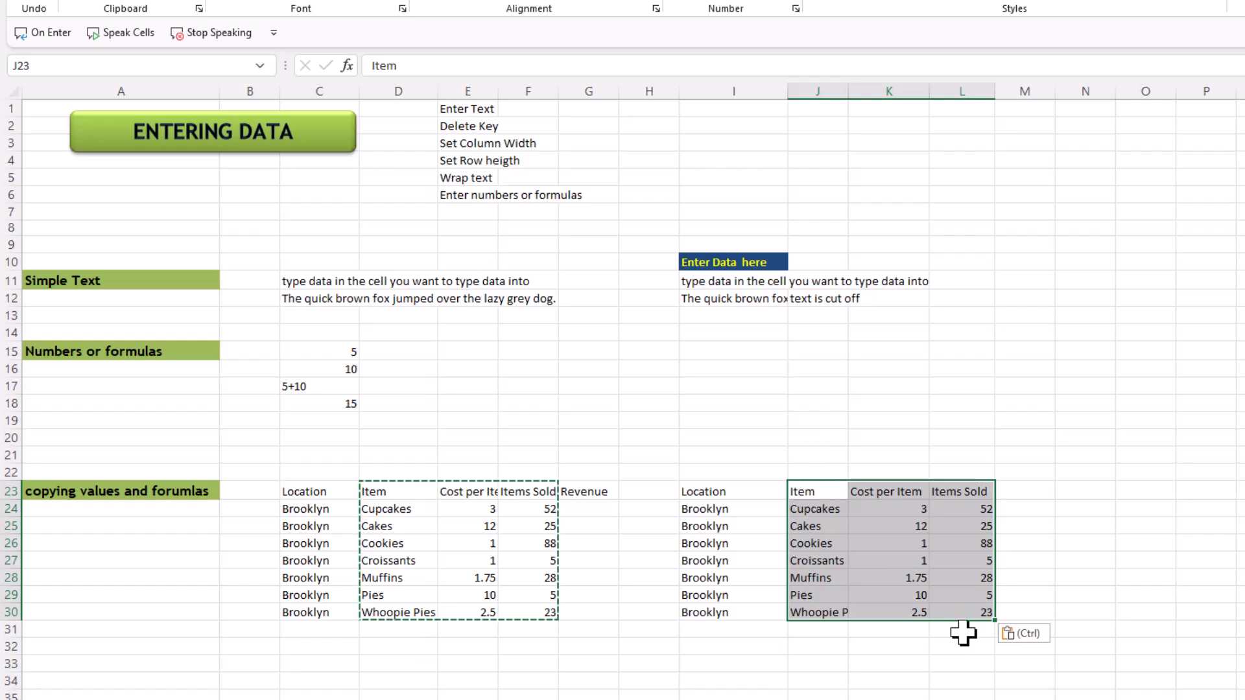
Enter the heading Revenue in cell M23, beside Items Sold in the copied table
left_click(1032, 489)
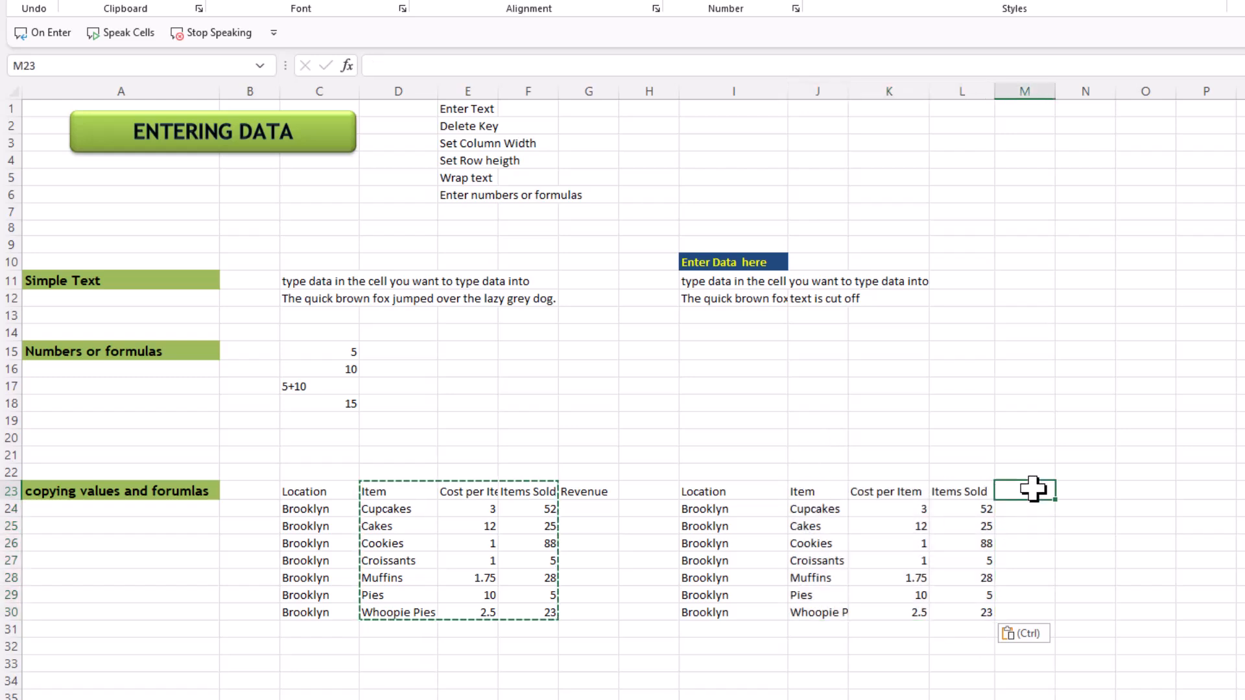
type("Revenue")
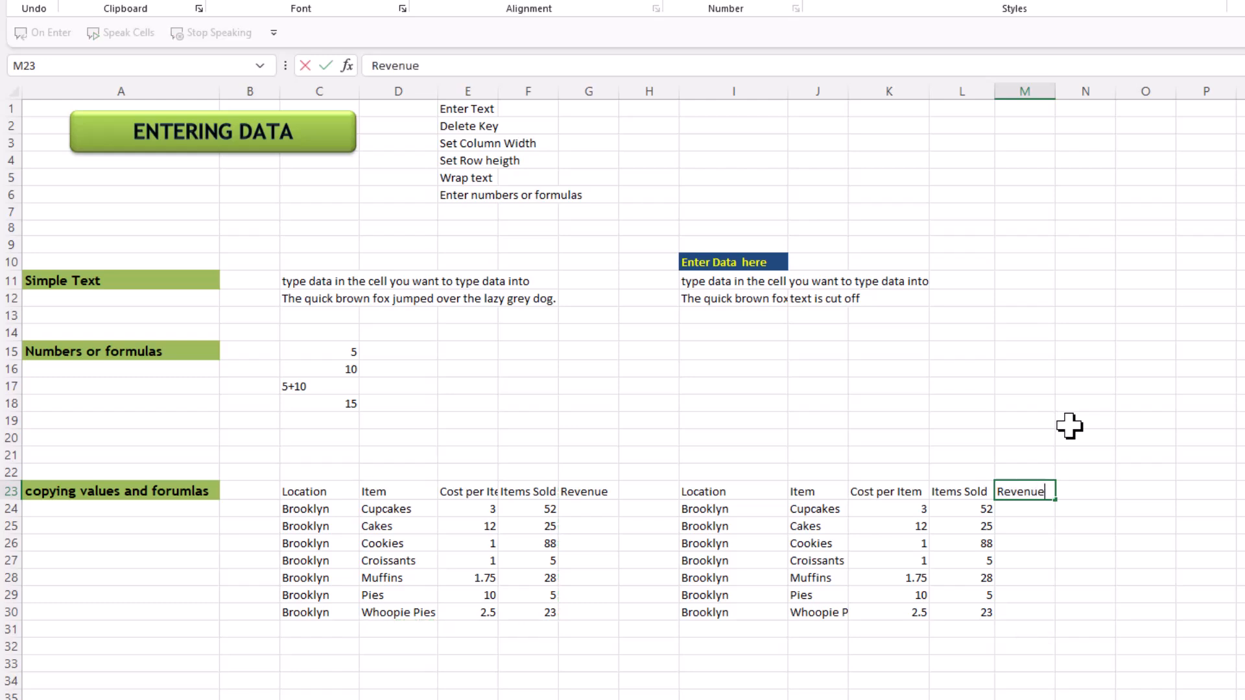
key("Return")
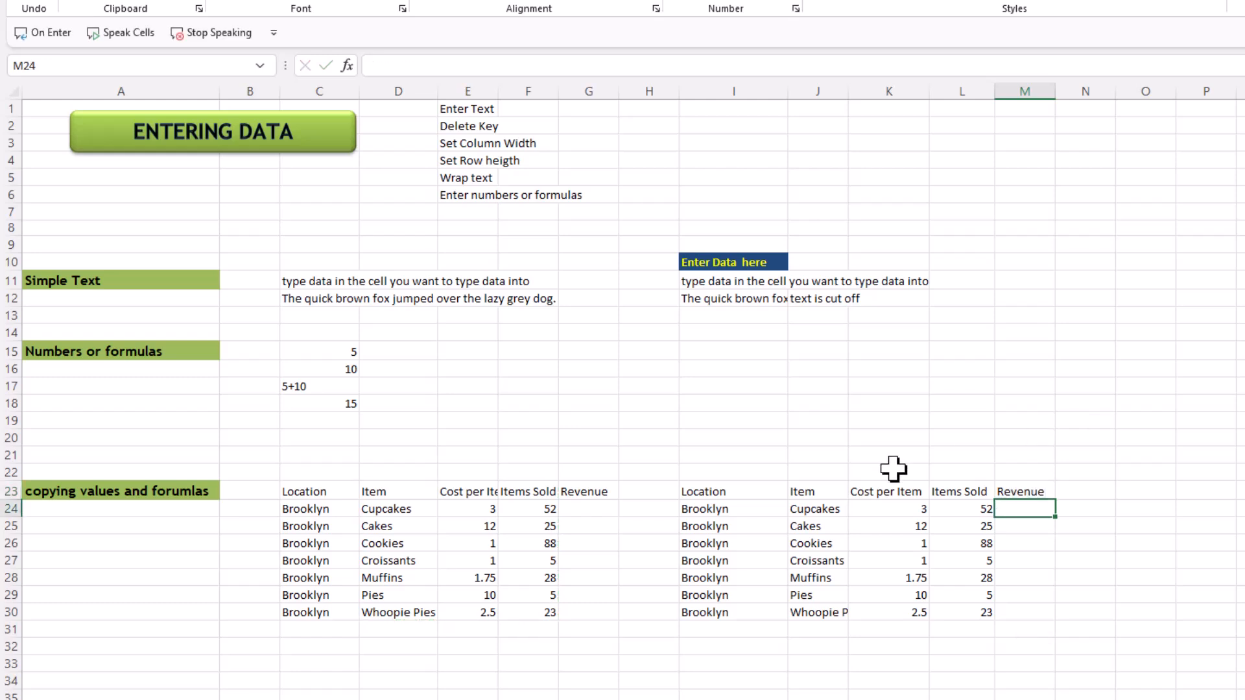
Enter the formula =K24*L24 in cell M24 to multiply the cupcakes' cost per item by items sold
left_click(894, 506)
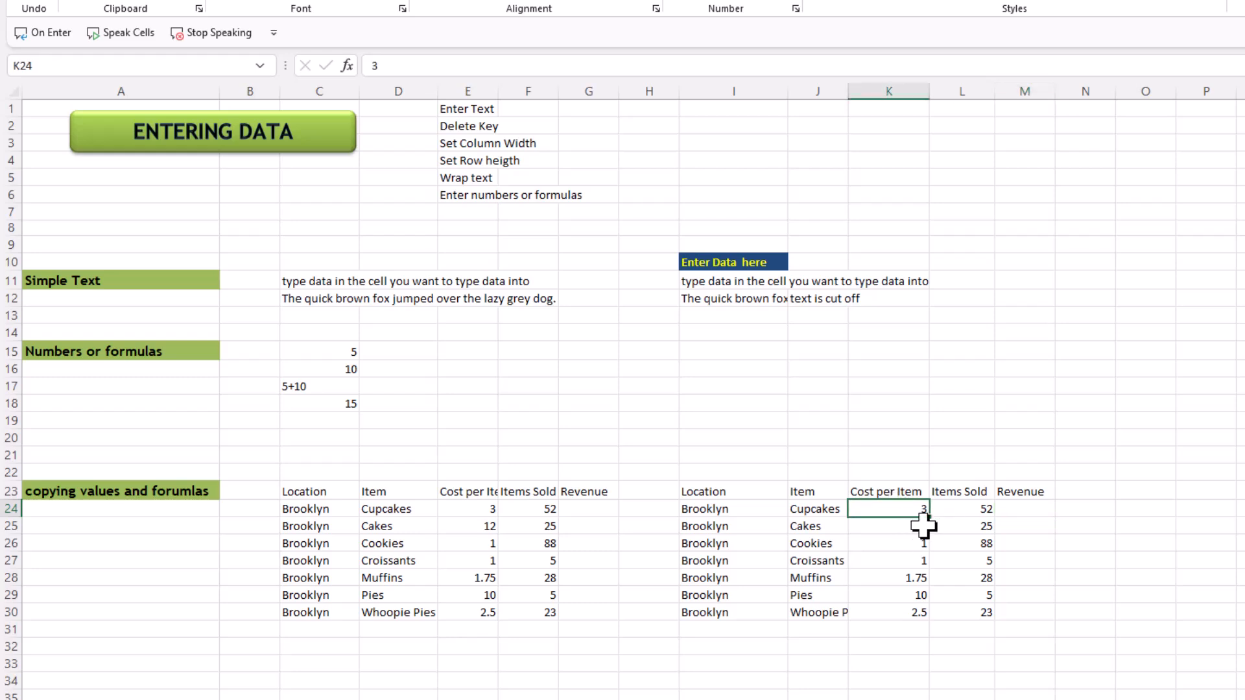
left_click(966, 509)
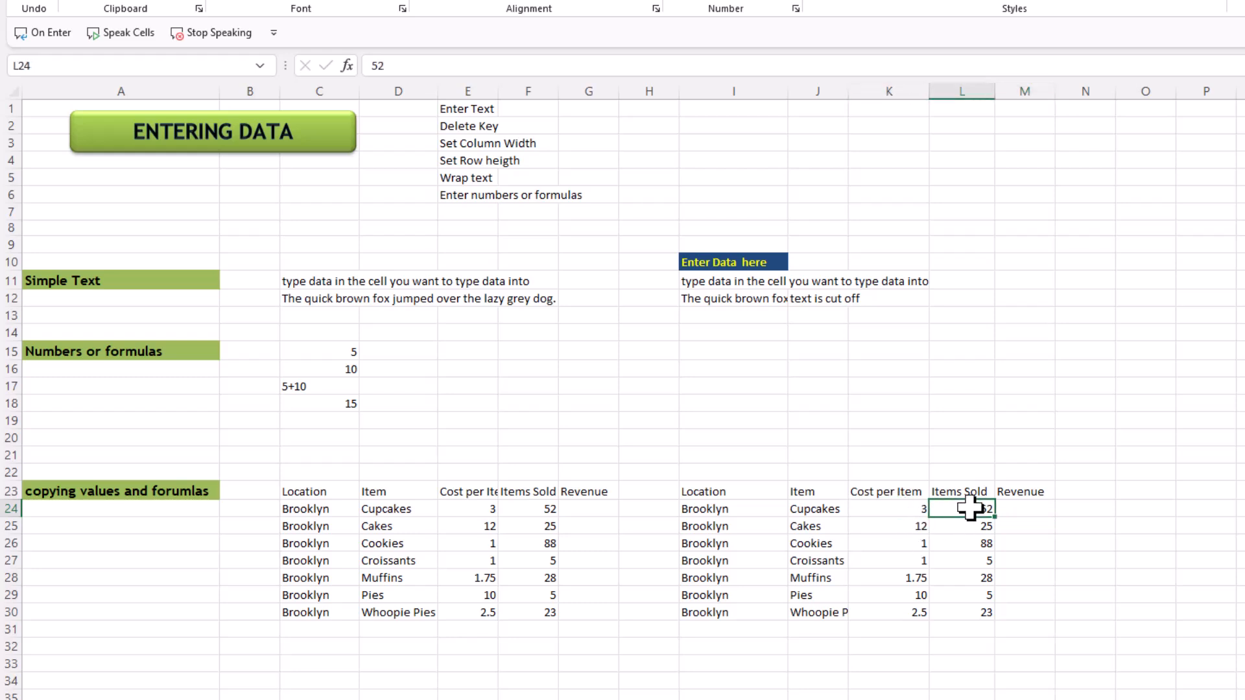
left_click(1029, 512)
type("=")
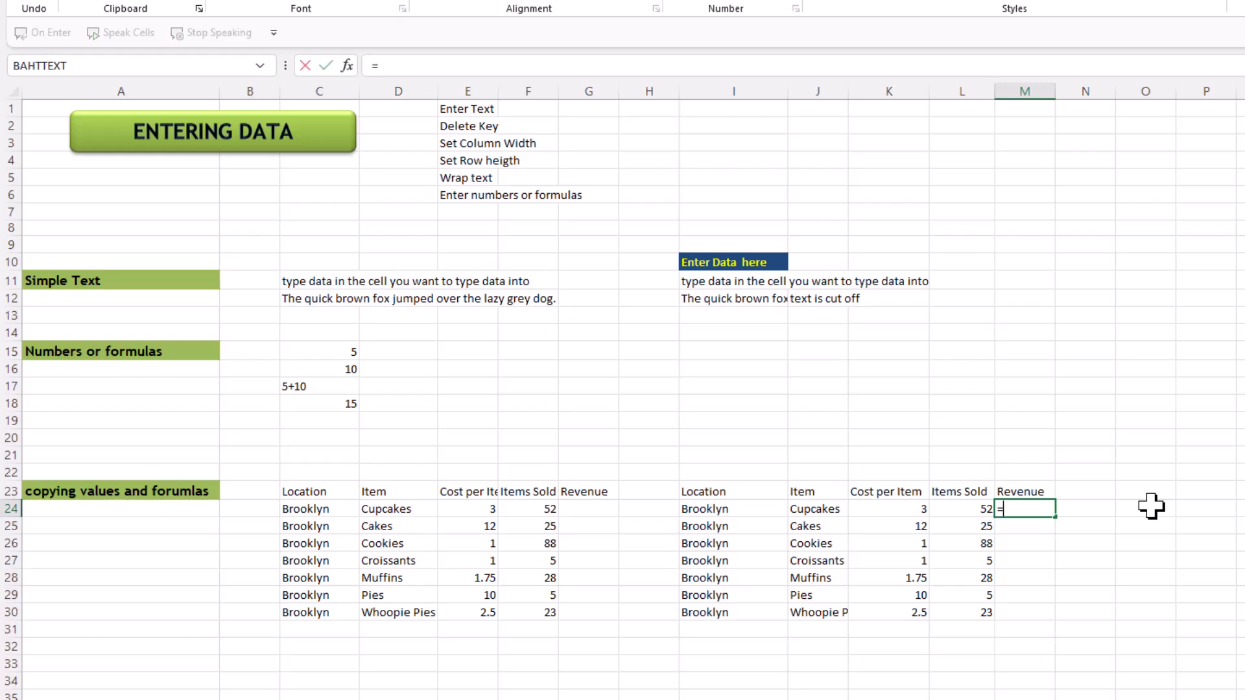
left_click(877, 509)
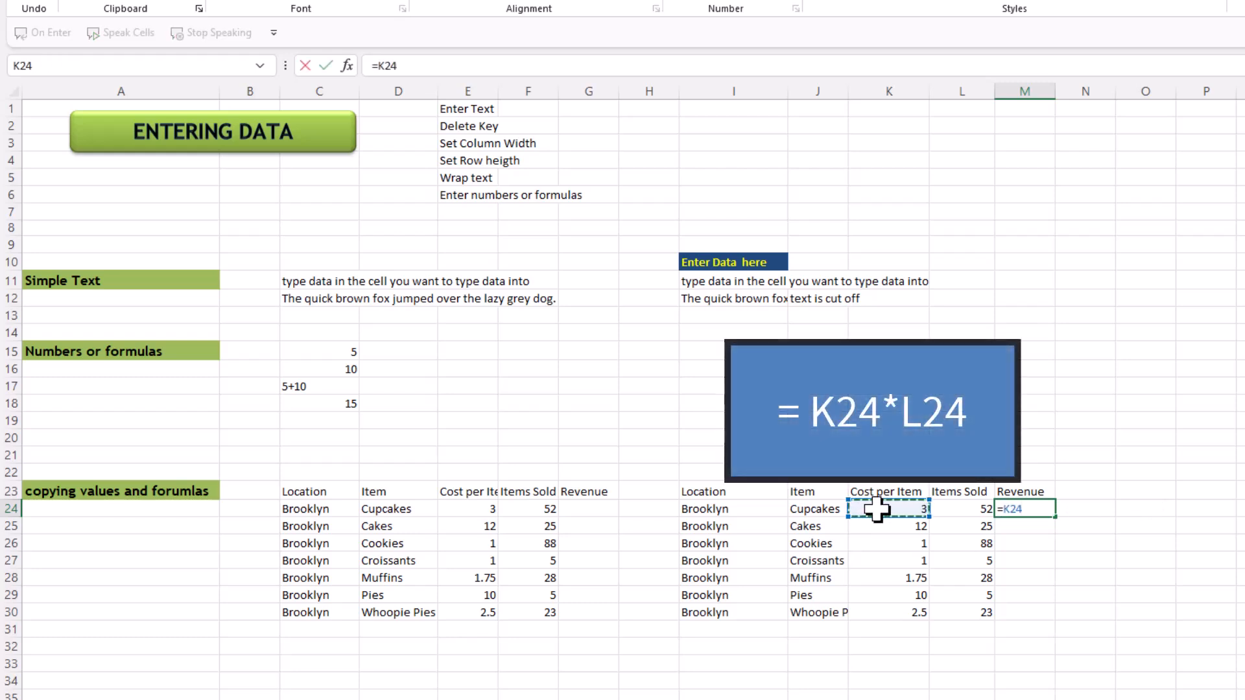
type("*")
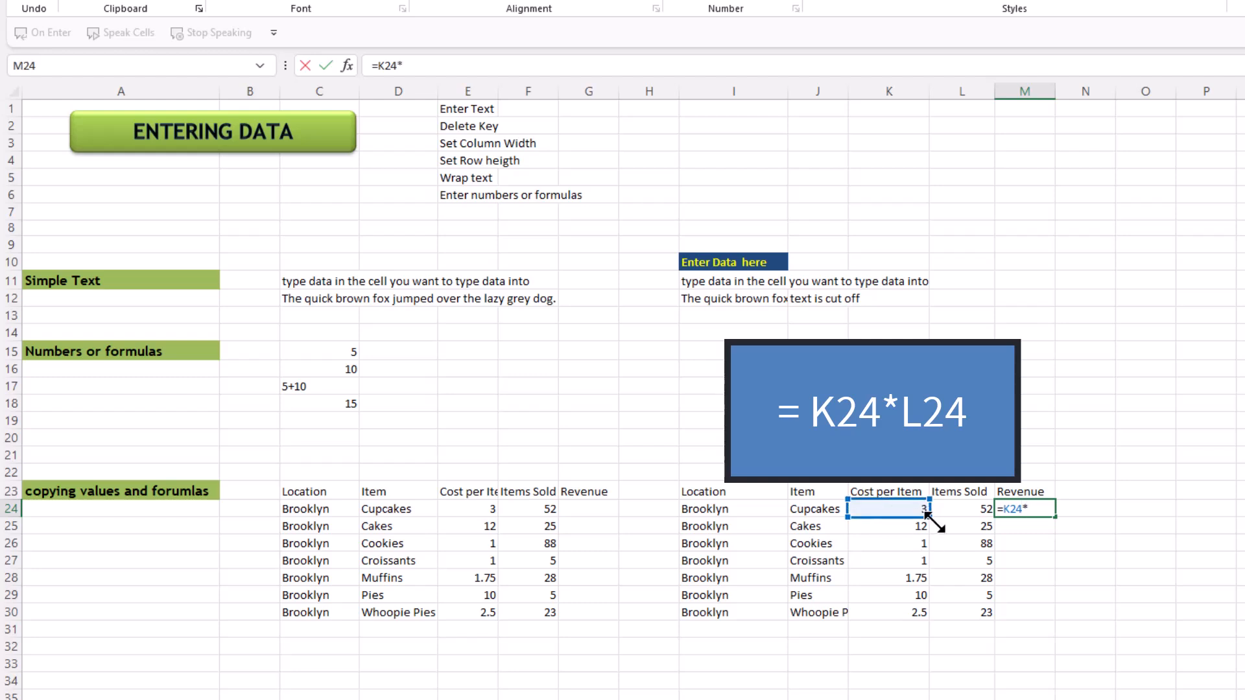
left_click(963, 509)
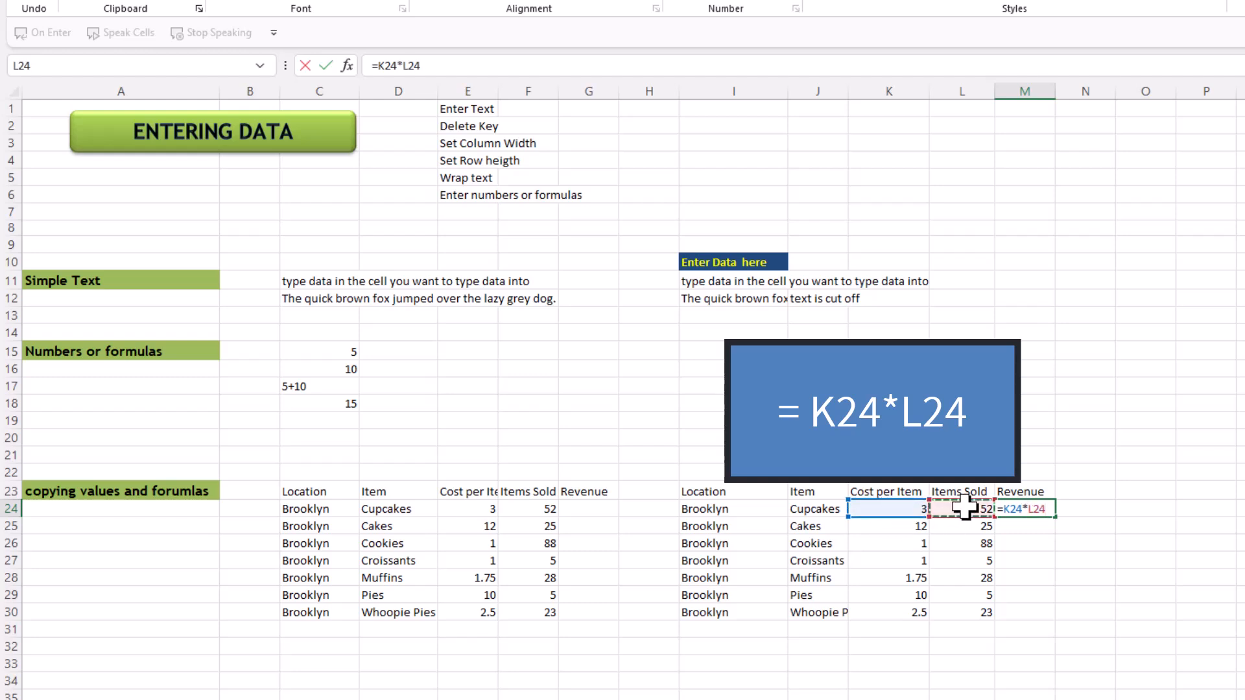
key("Return")
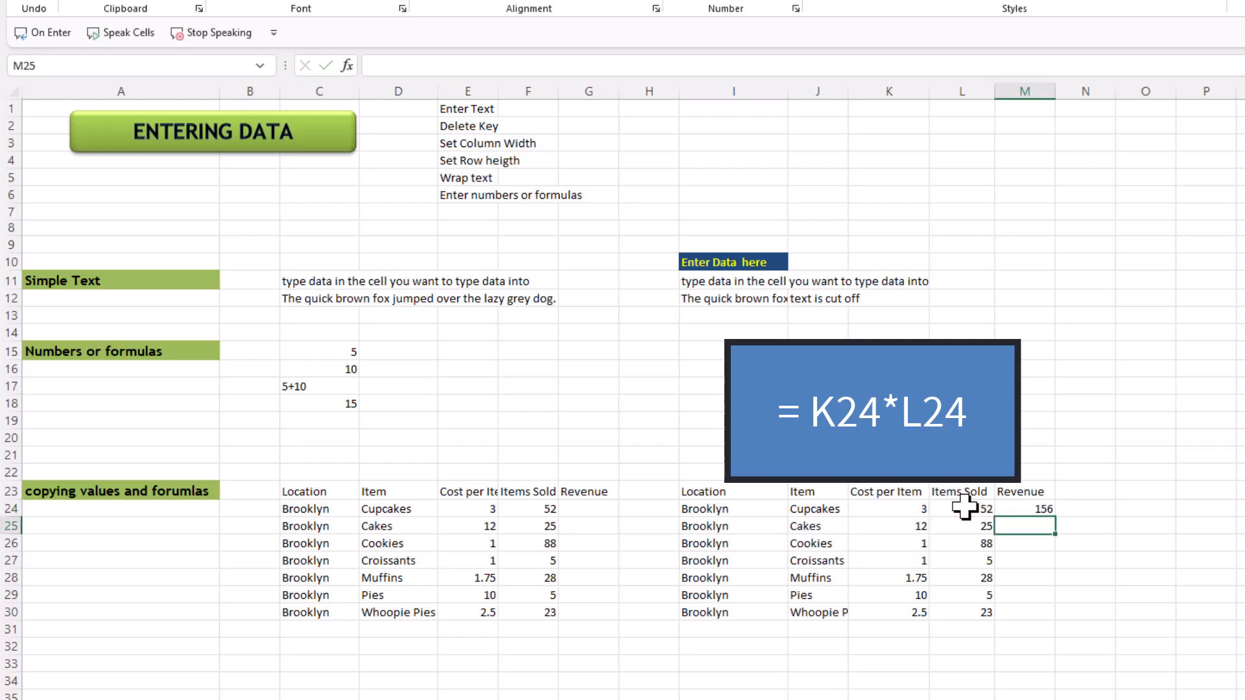
Copy the revenue formula from cell M24 and paste it into cells M25 through M30
left_click(1026, 509)
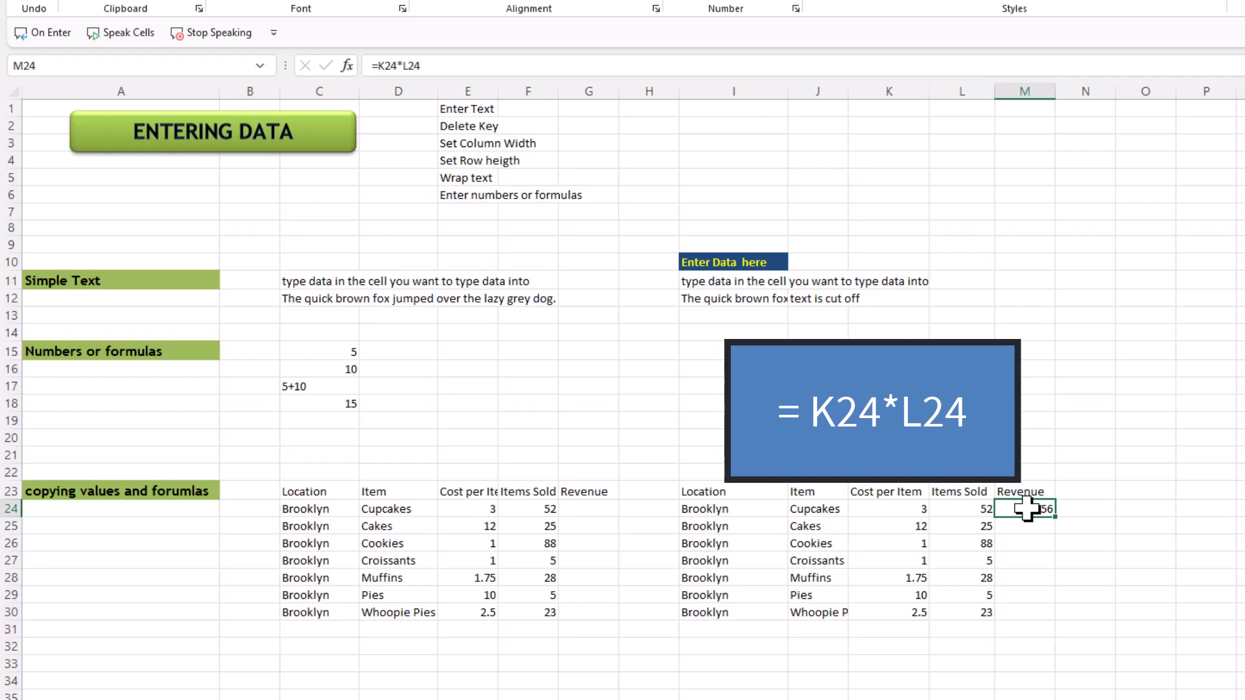
right_click(1026, 509)
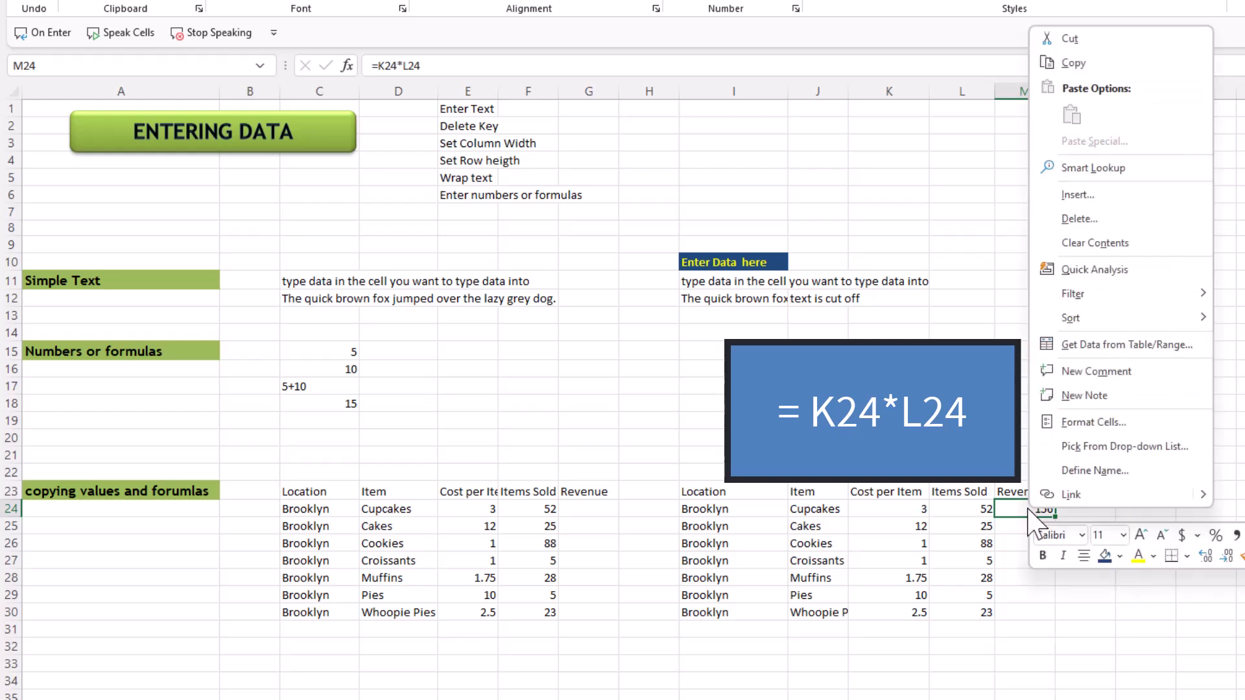
left_click(1102, 65)
left_click_drag(1009, 533, 1007, 612)
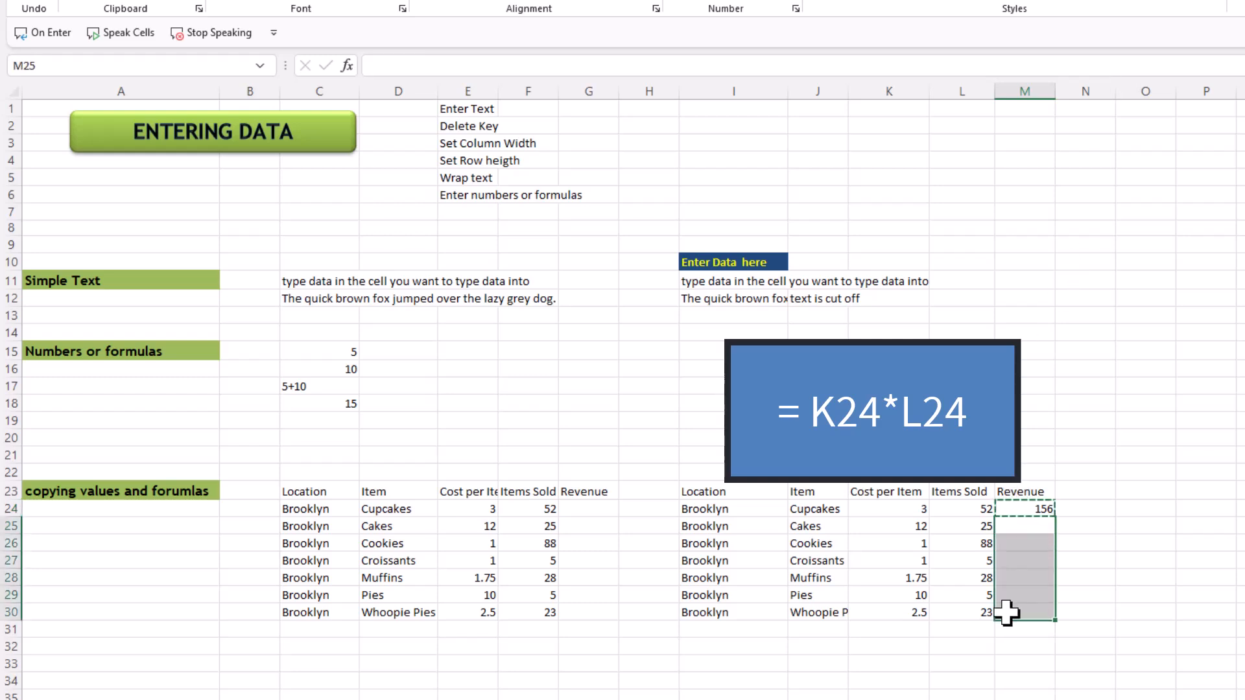
right_click(1035, 585)
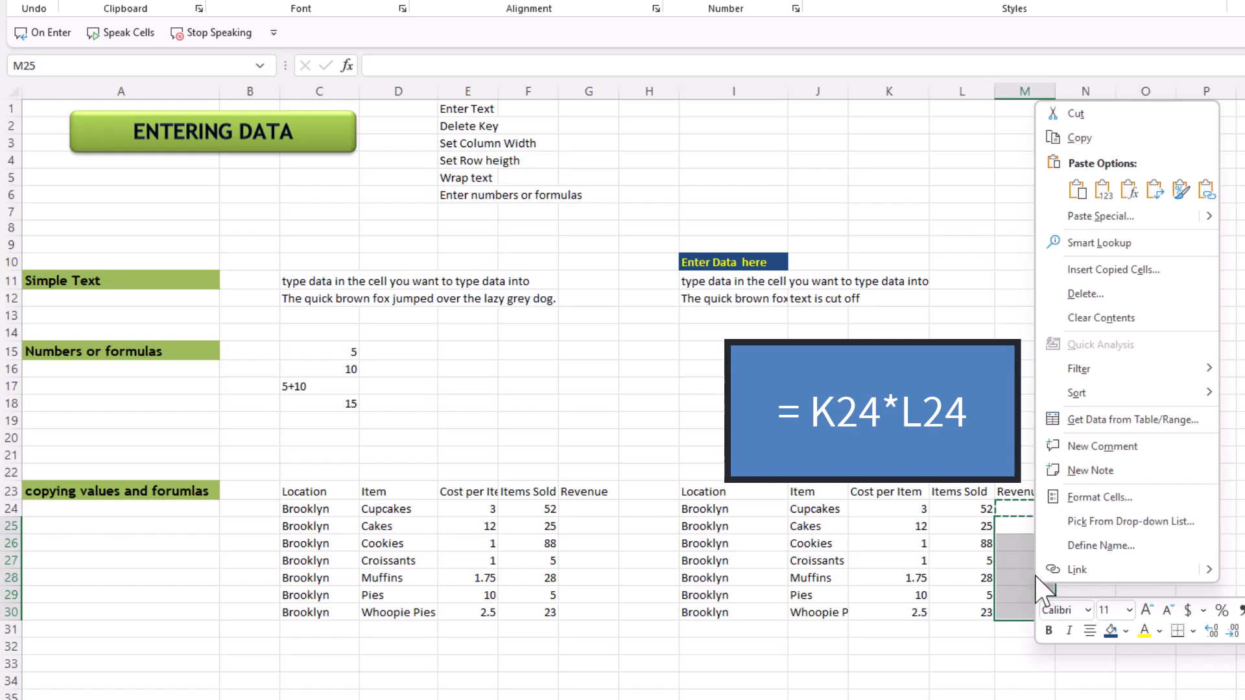
left_click(1077, 189)
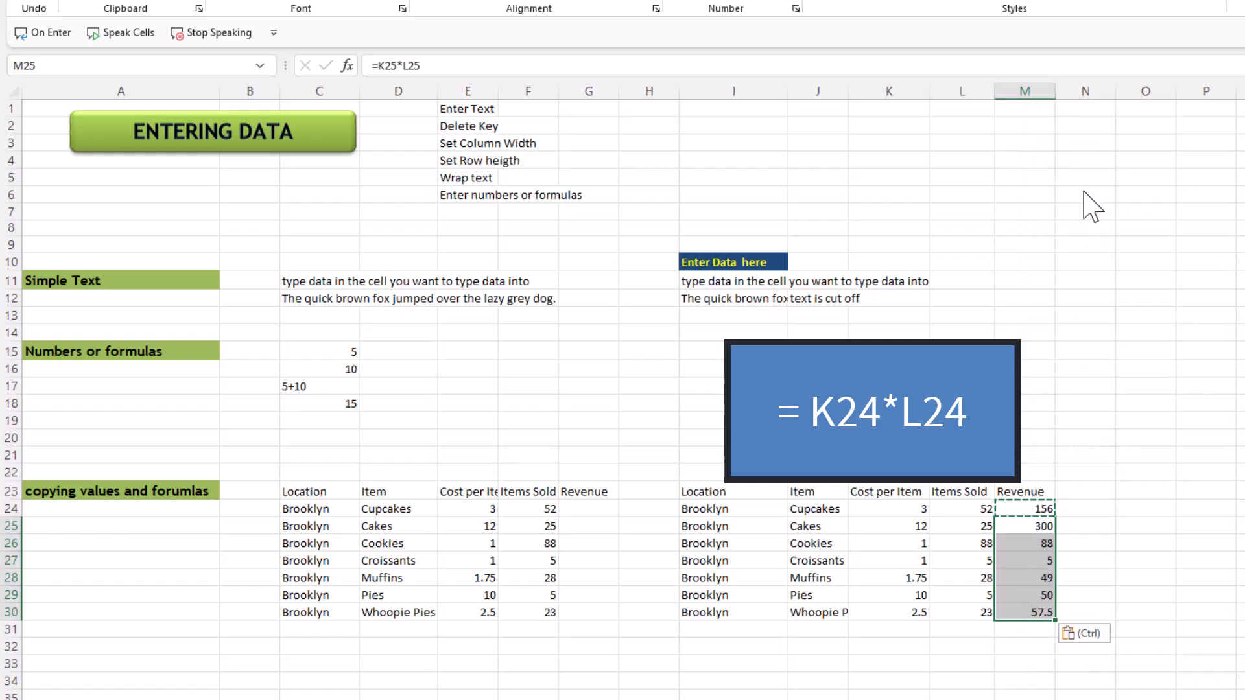
Examine the pasted revenue formulas in column M against the cost and items sold cells in their rows
left_click(1013, 529)
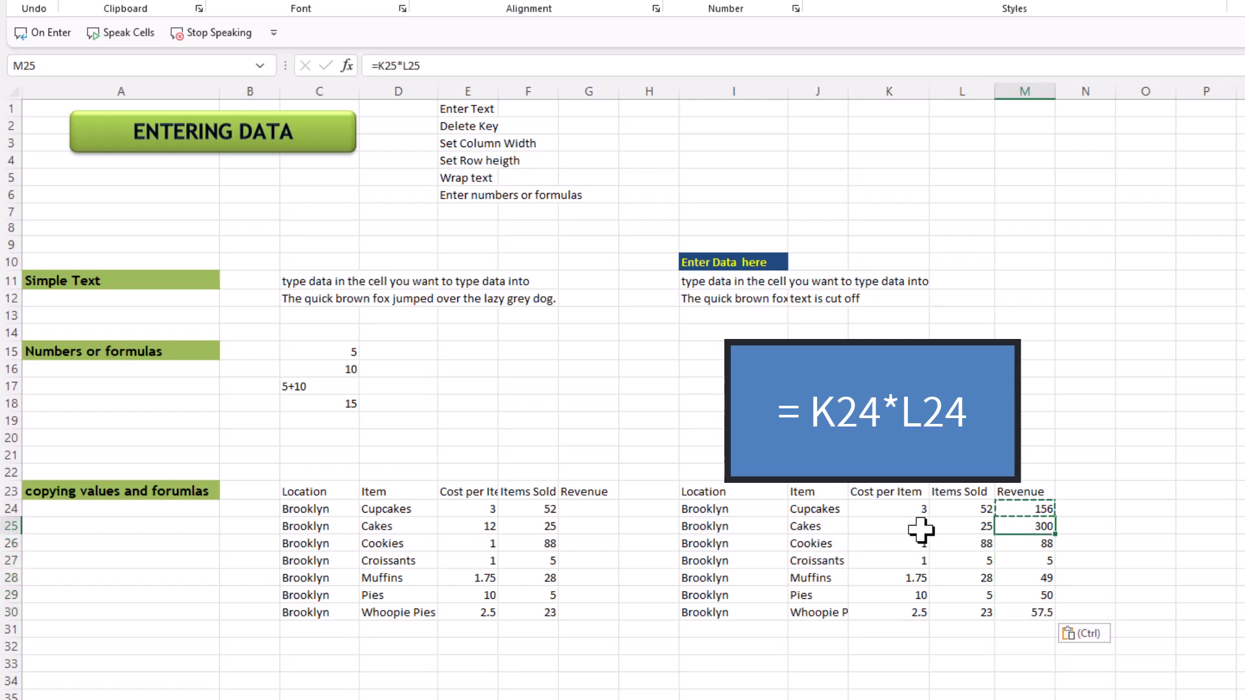
left_click(905, 559)
left_click(957, 560)
left_click(1016, 562)
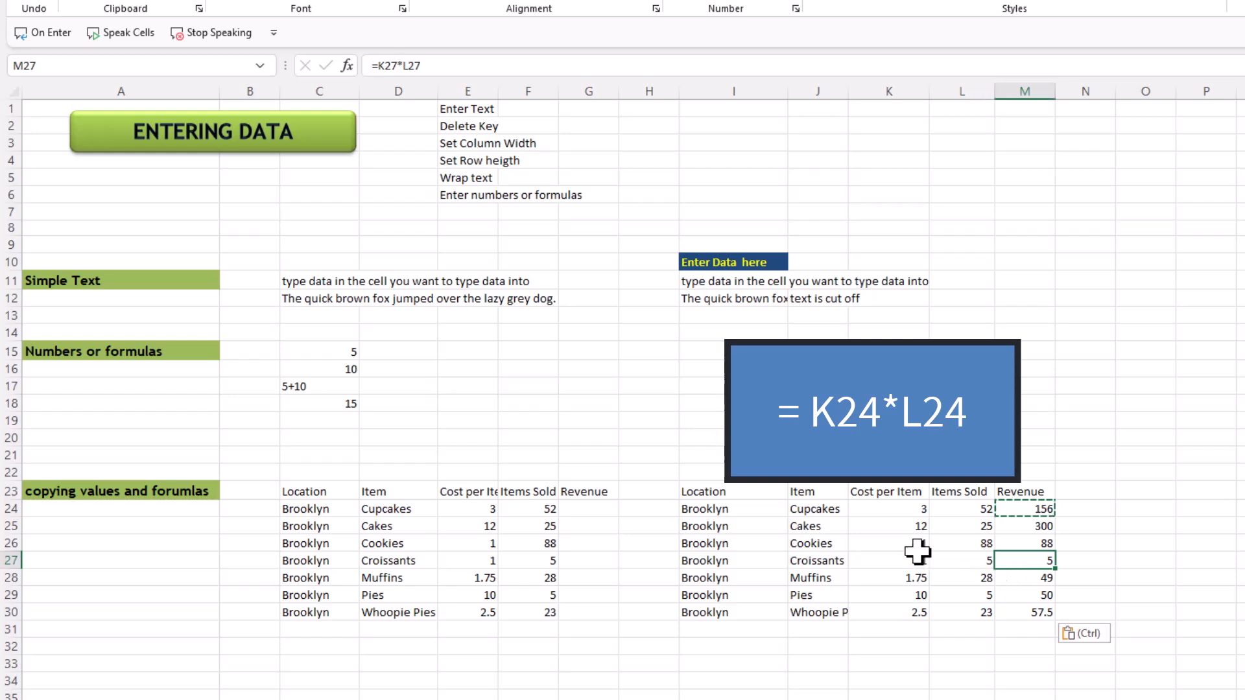
left_click(916, 546)
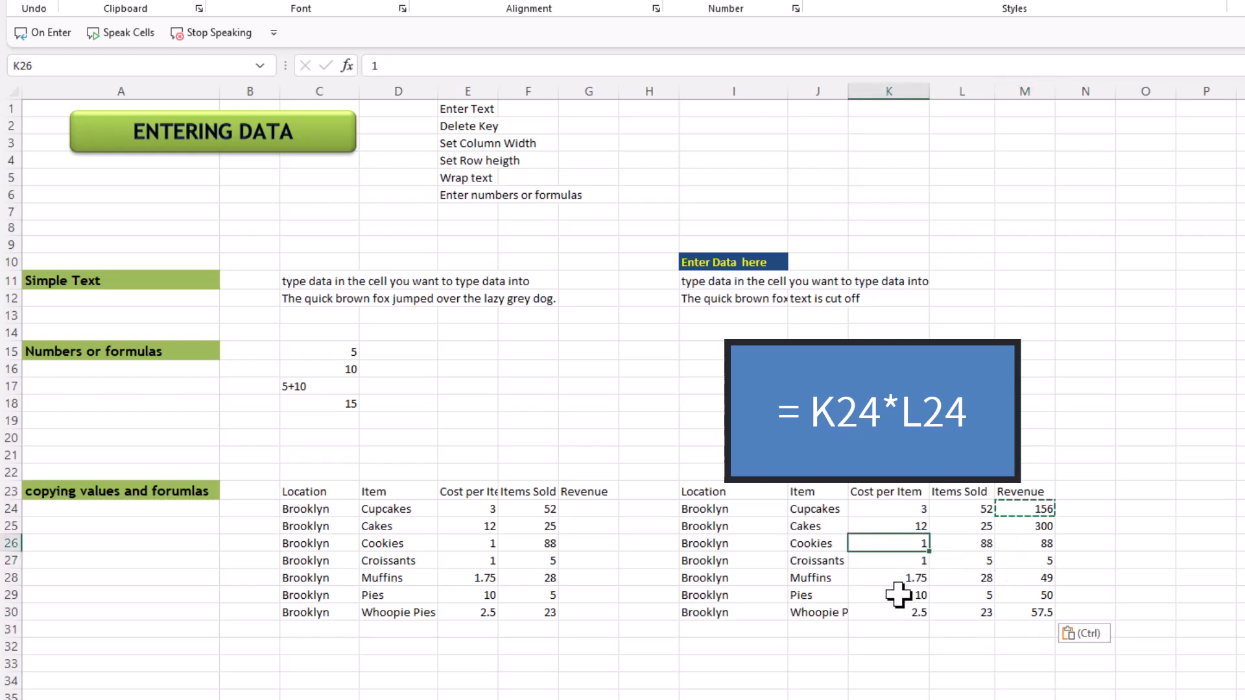
left_click(1038, 595)
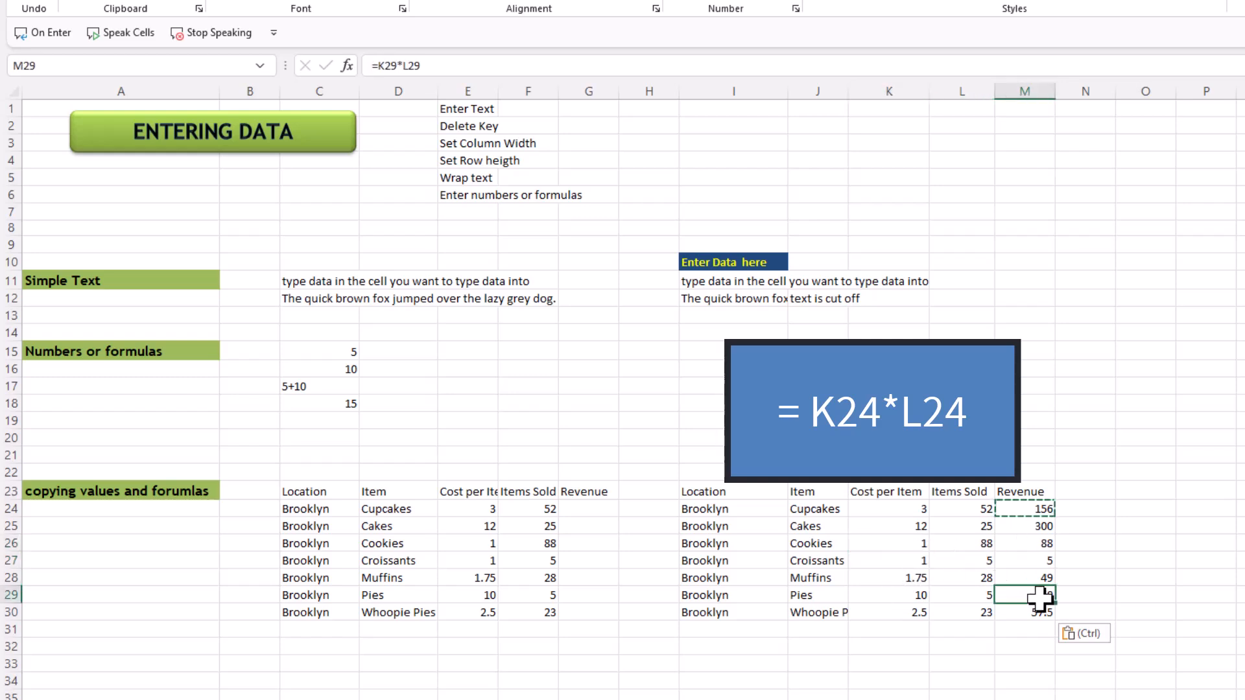
left_click(1023, 525)
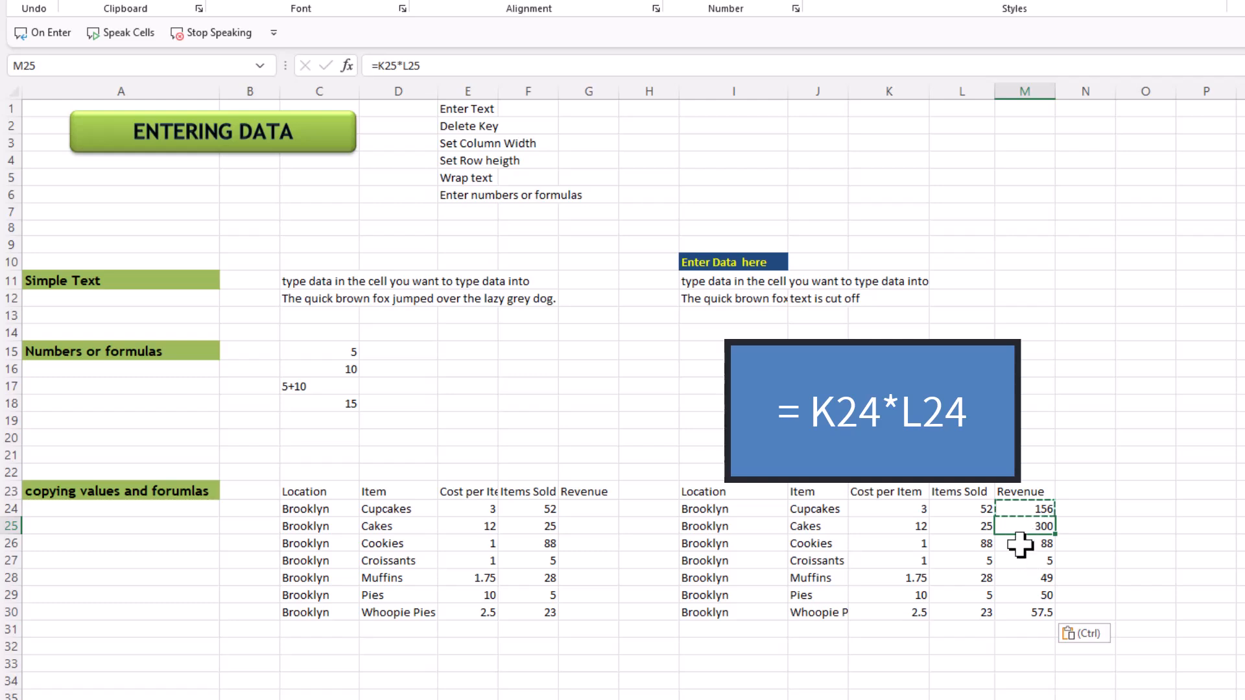
left_click(1020, 545)
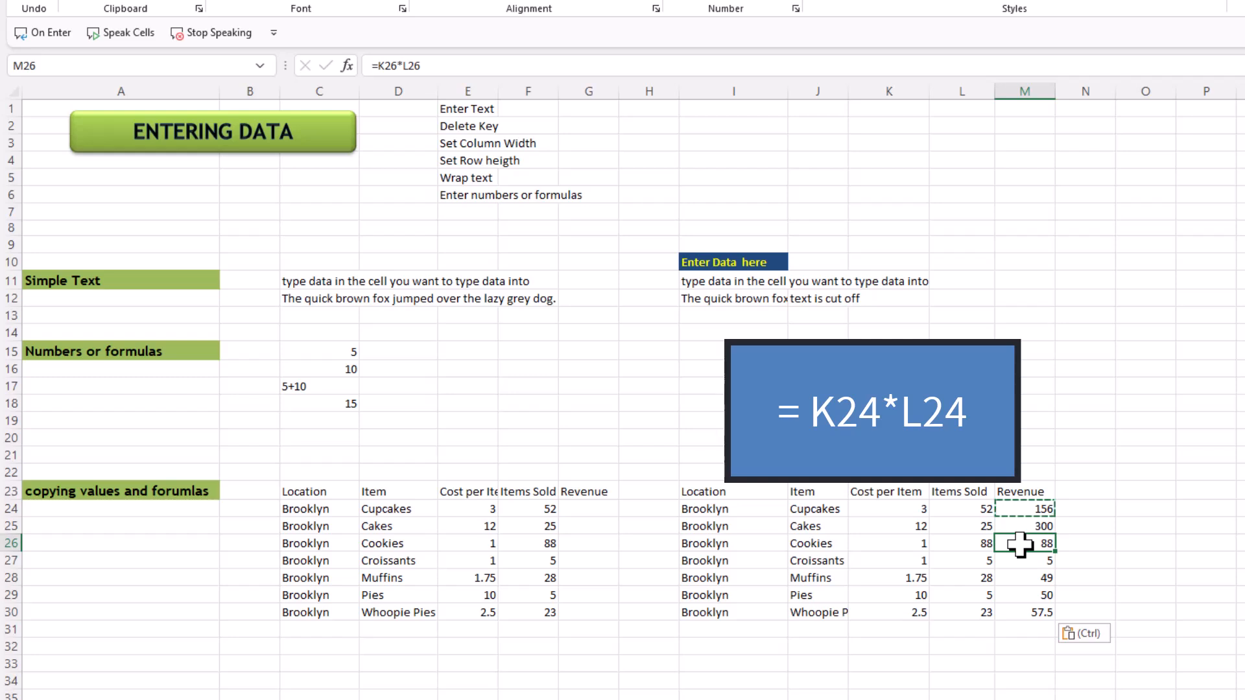
left_click(1022, 560)
left_click(1022, 524)
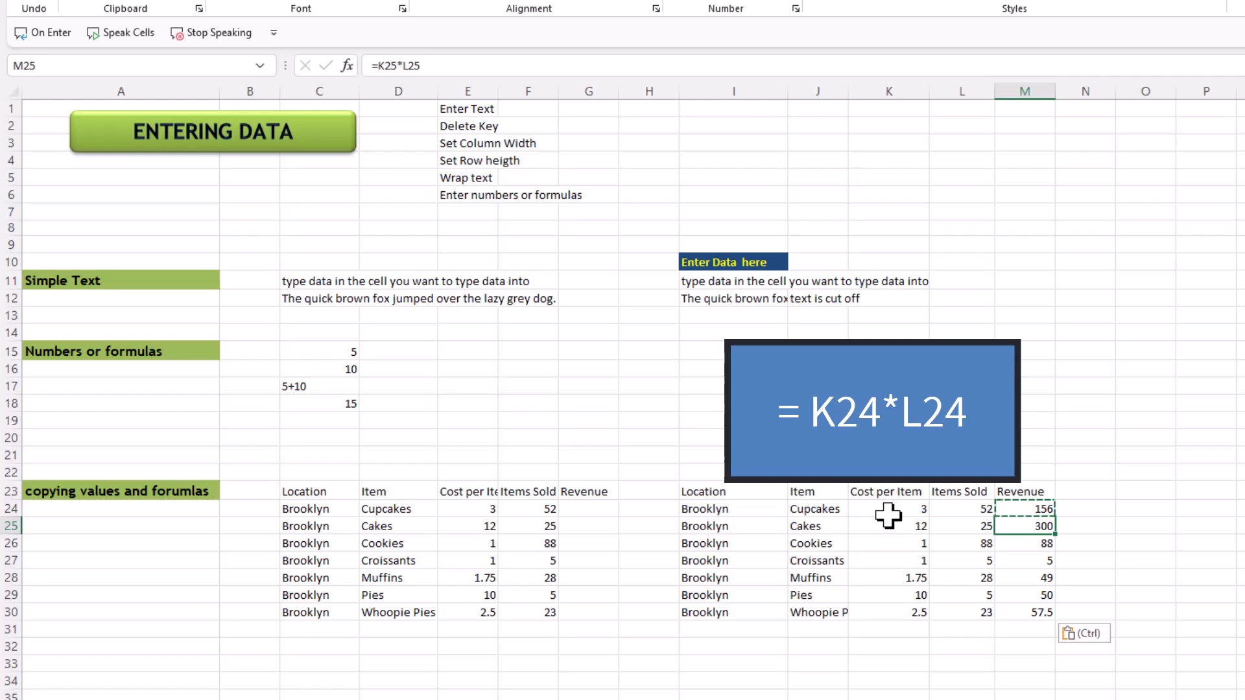
Compare the original formula in M24 with the copies in M25 through M29, row by row, to review relative referencing
left_click(1041, 509)
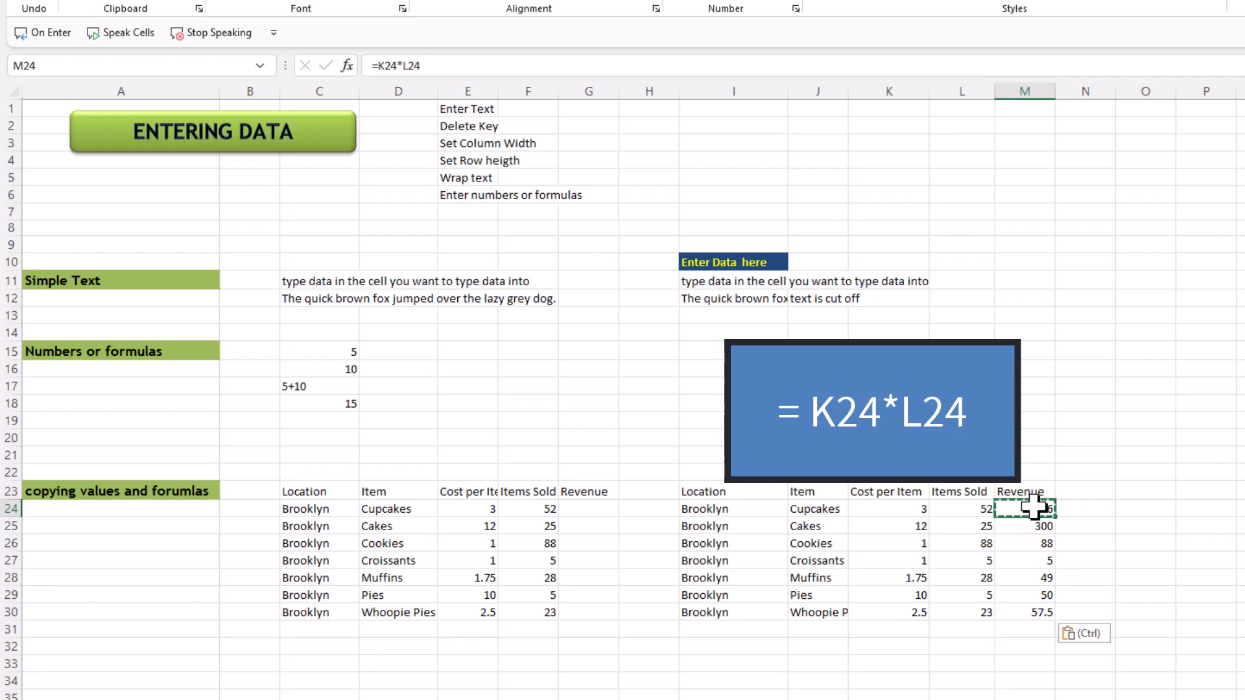
left_click(1034, 526)
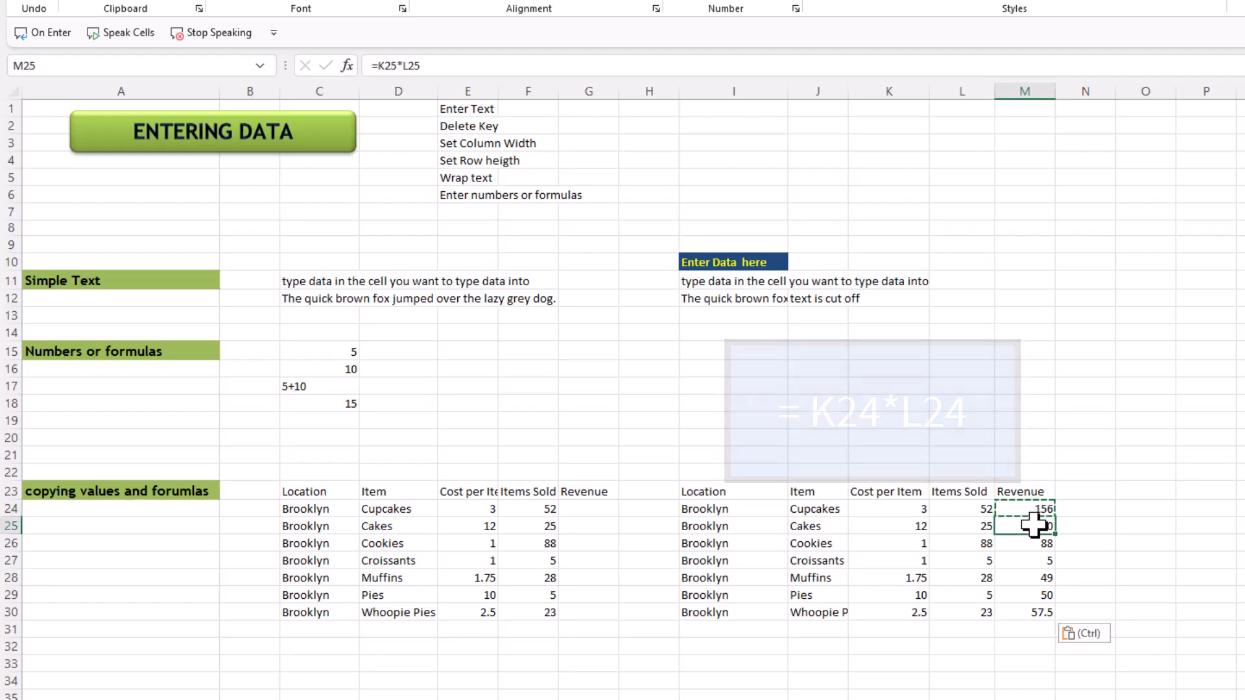
left_click(1025, 544)
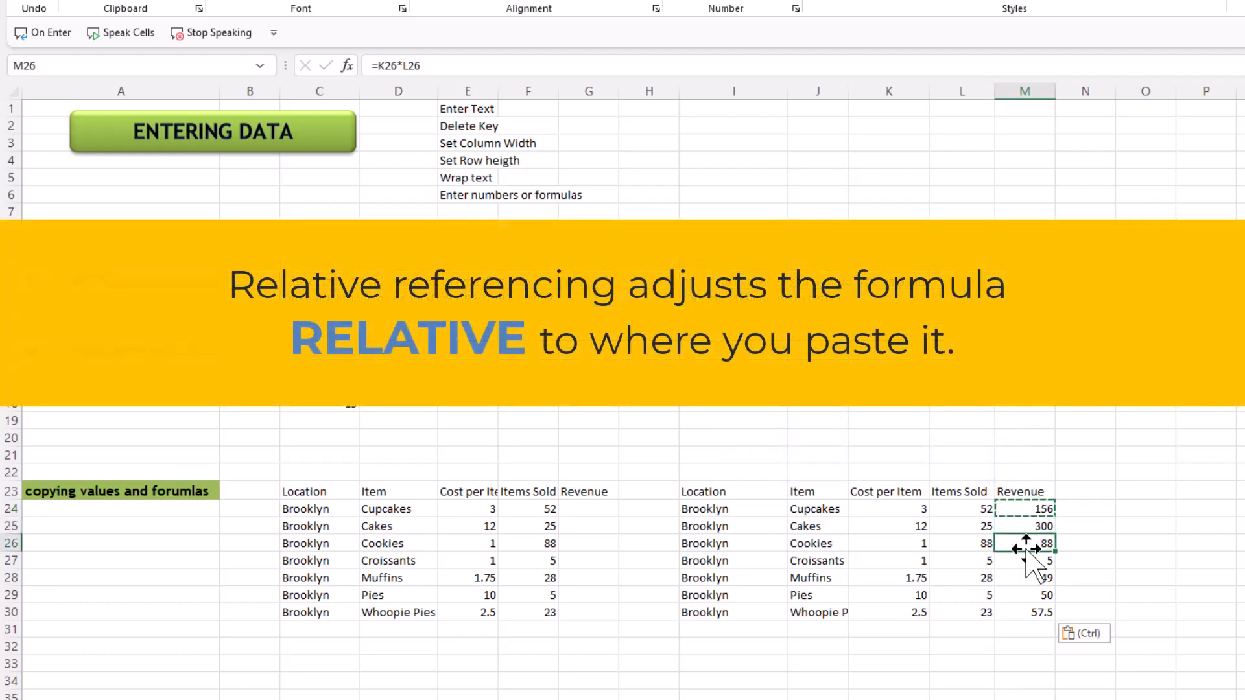
left_click(1022, 561)
left_click(1018, 578)
left_click(1017, 593)
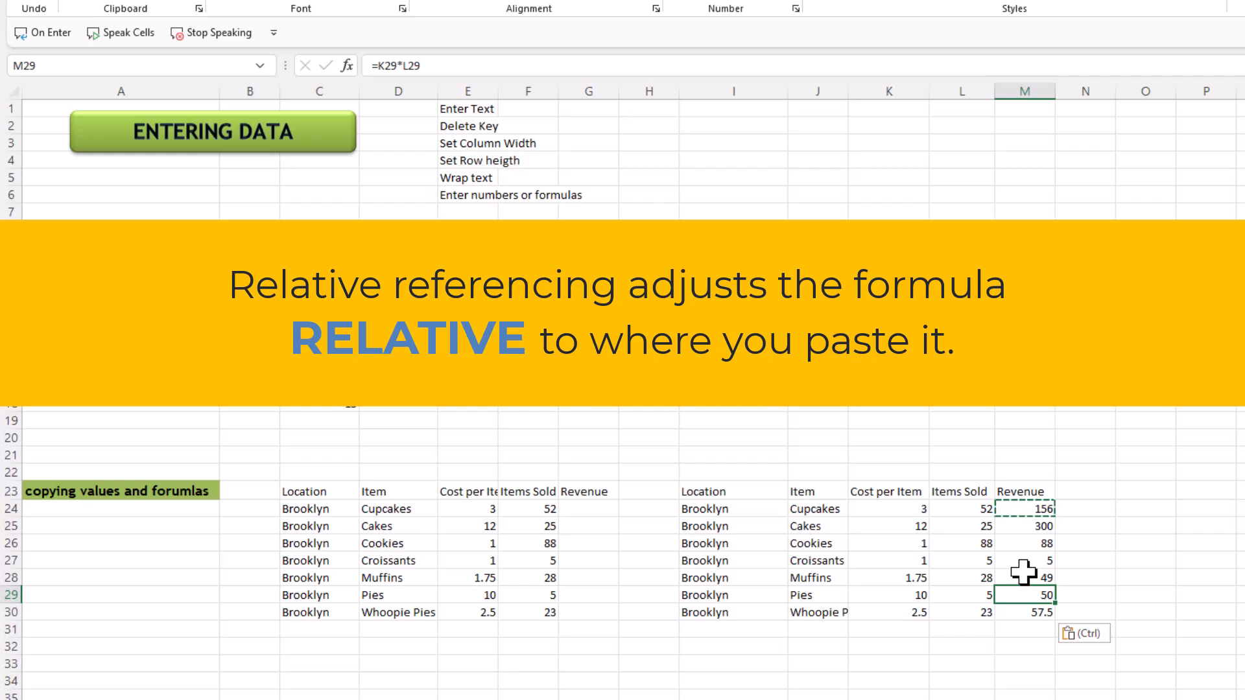
left_click(1031, 508)
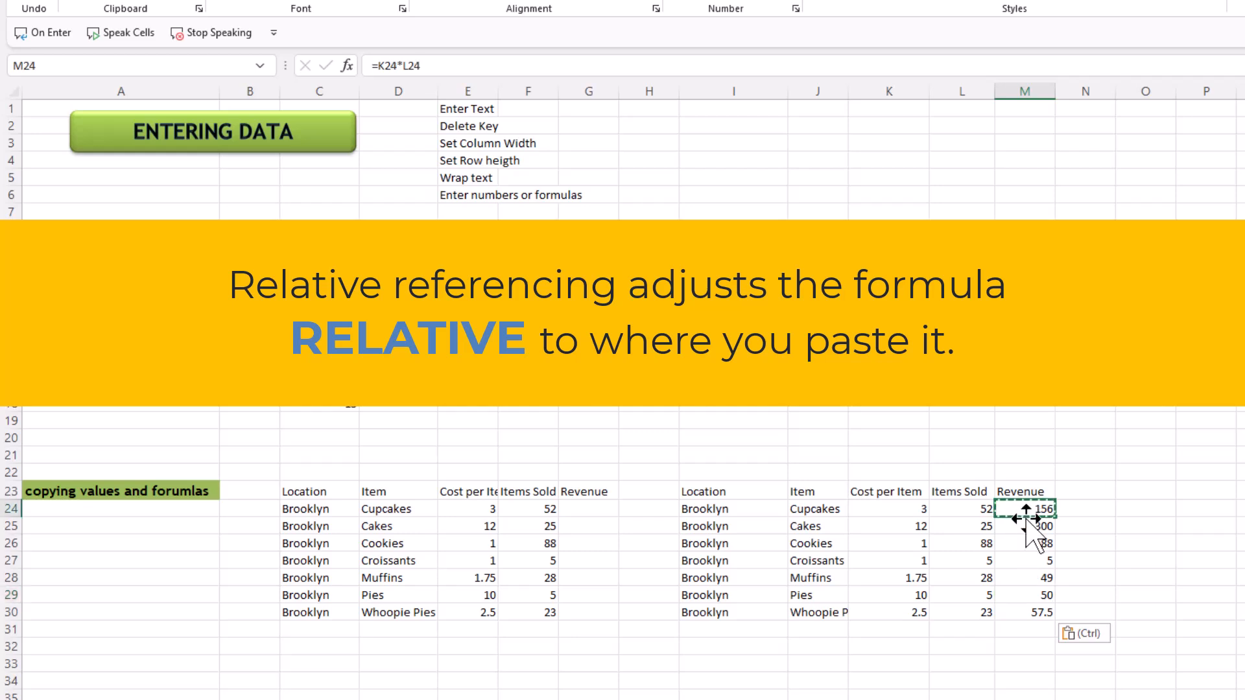
left_click(1025, 528)
left_click(1022, 543)
left_click(1020, 559)
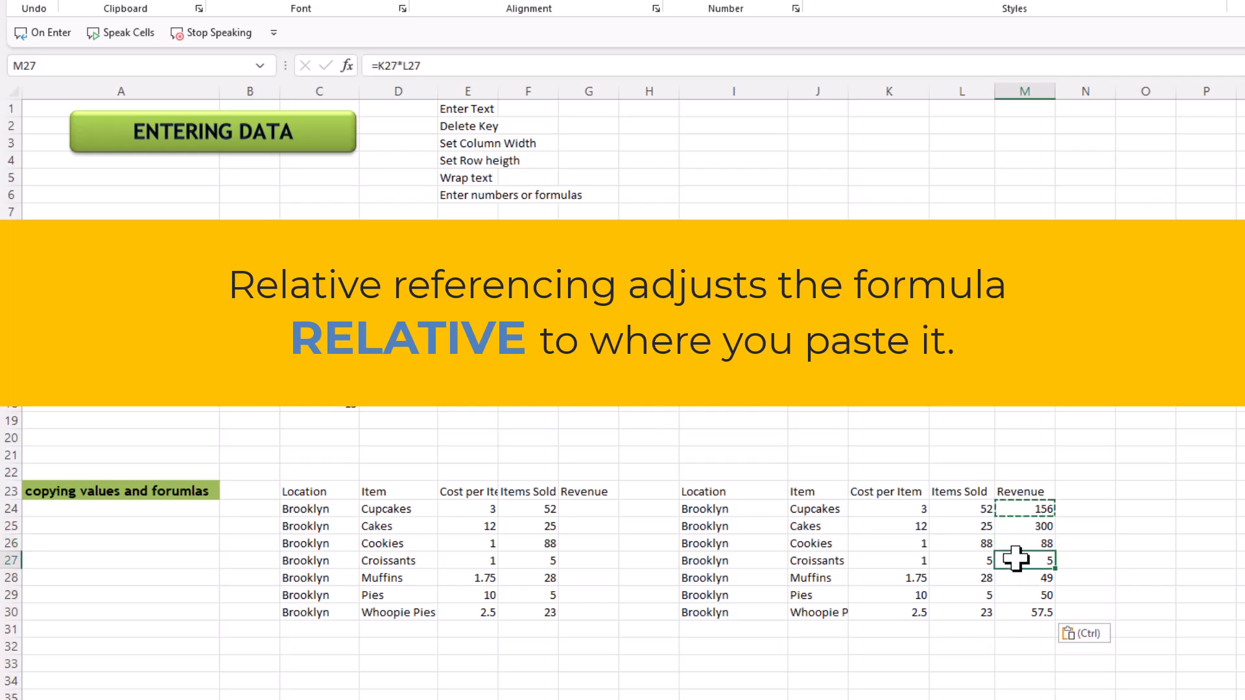
left_click(1015, 579)
left_click(1013, 598)
key("ctrl+Up")
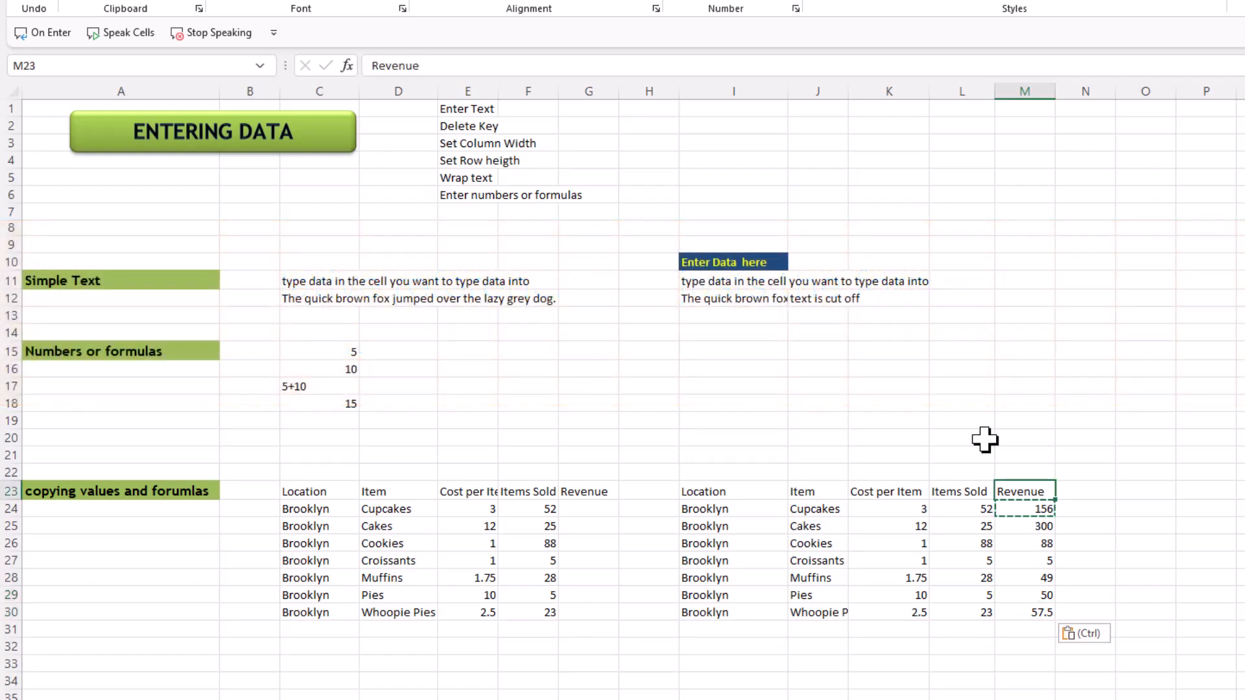